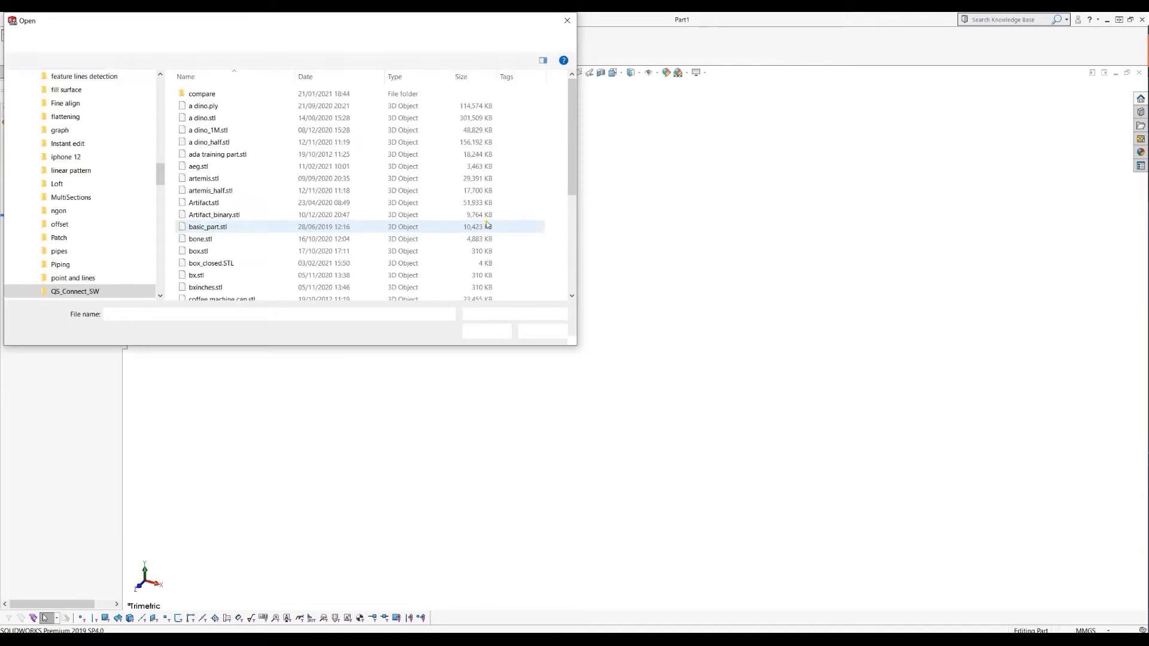
Step: Import the scanned L-shaped STL mesh into the empty part
scroll(475, 226, down, 1)
click(231, 258)
click(484, 331)
click(560, 357)
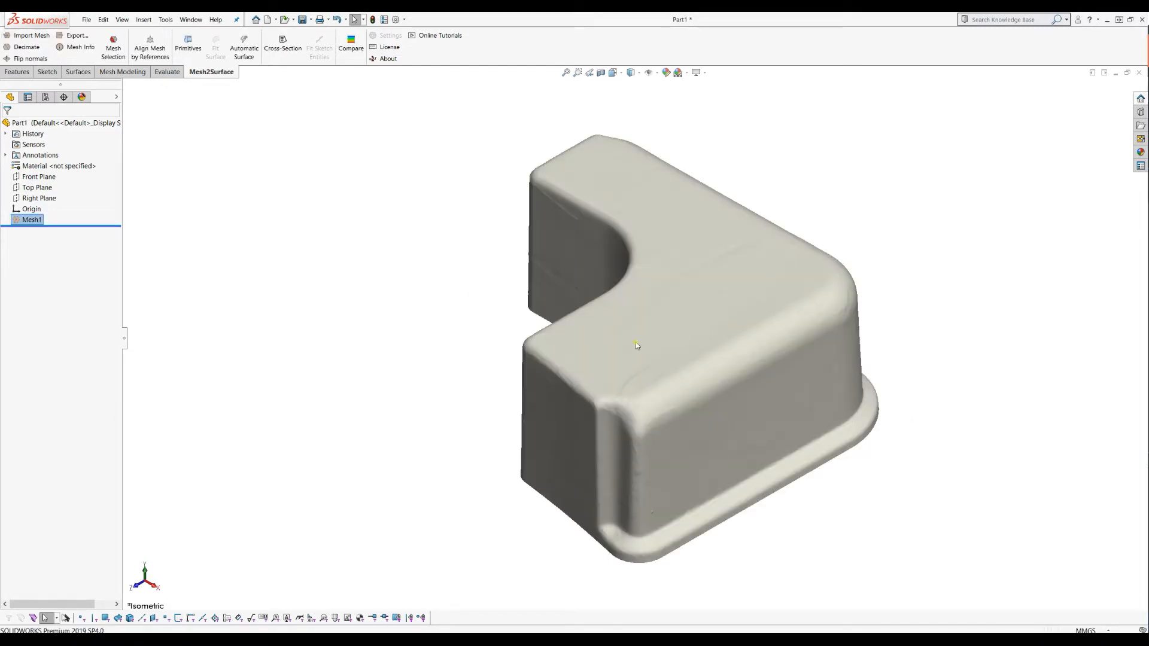
mouse_move(630, 290)
middle_down()
mouse_move(598, 181)
mouse_move(587, 208)
mouse_move(634, 272)
middle_up()
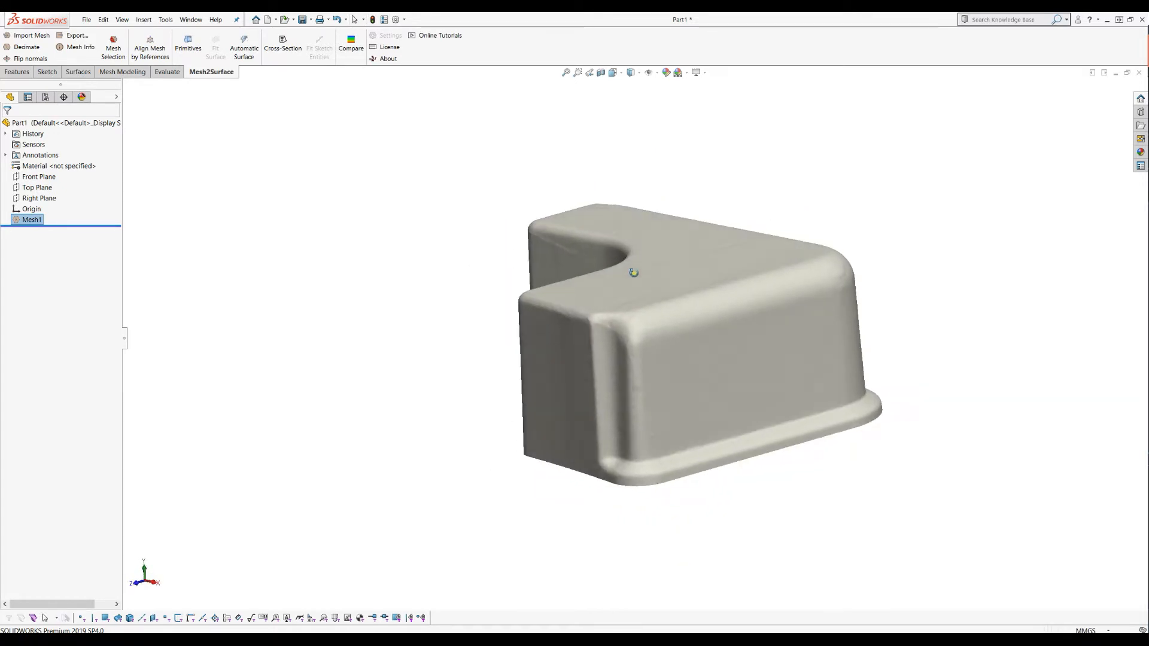
scroll(703, 326, up, 1)
scroll(809, 360, down, 1)
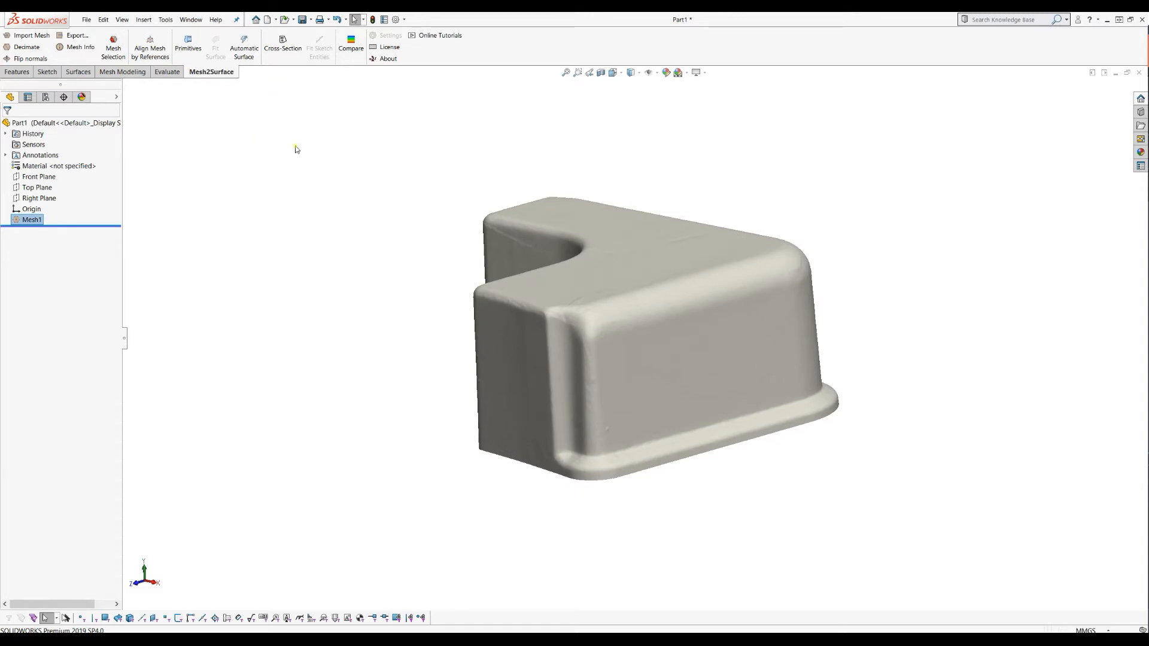
click(36, 188)
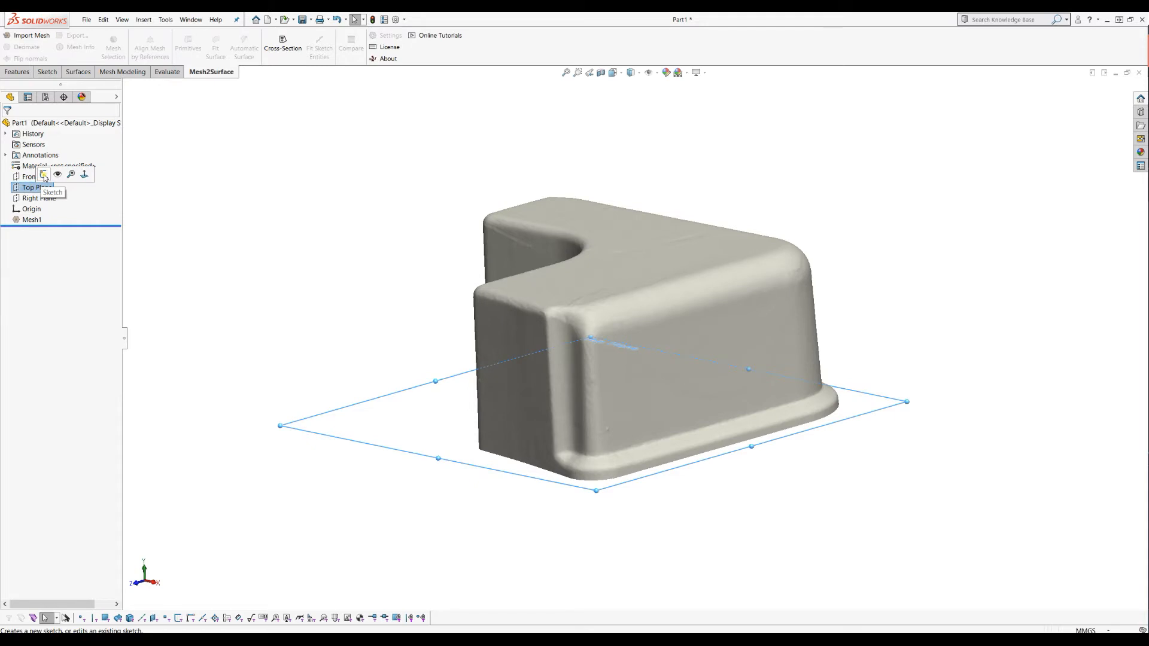
click(44, 174)
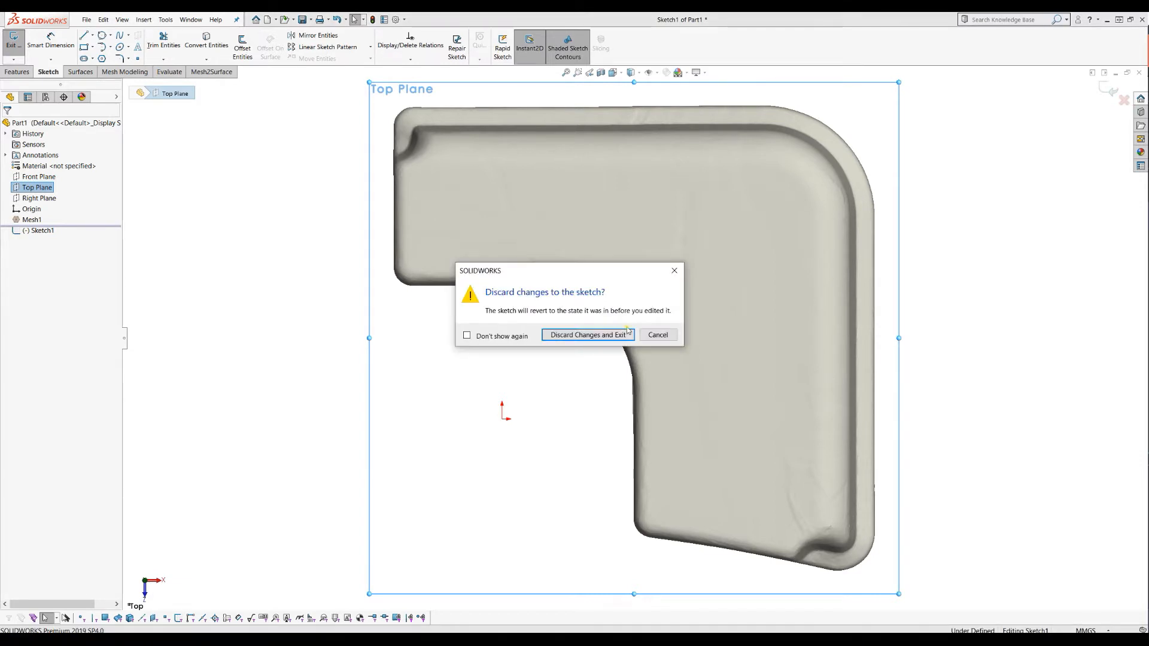
click(593, 333)
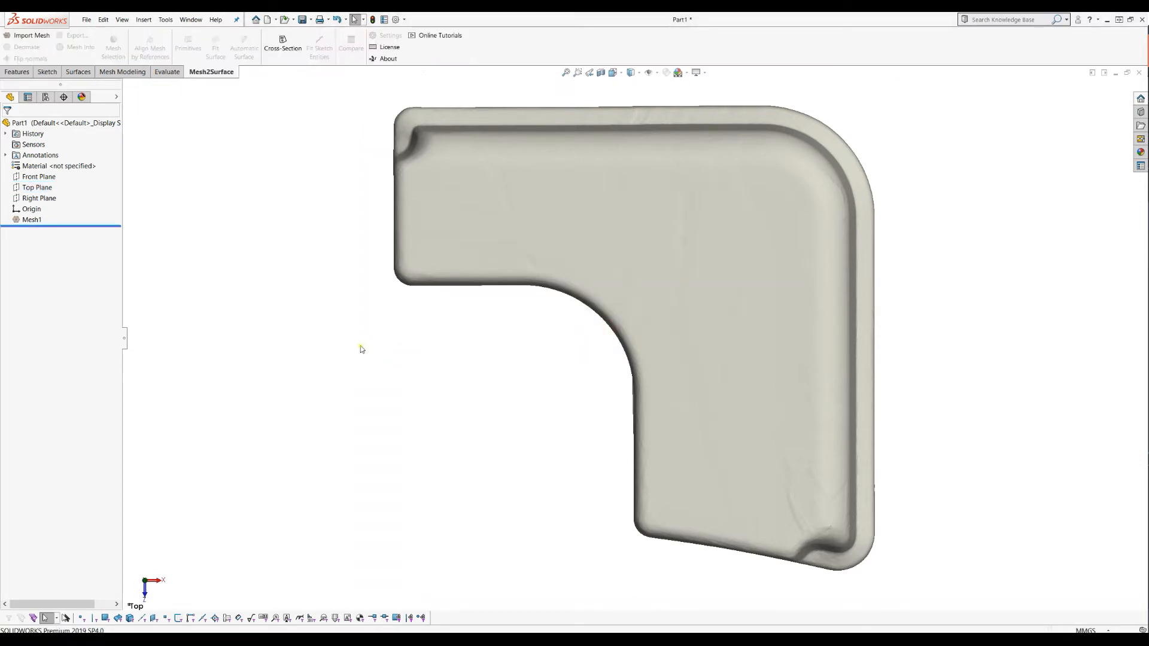
Step: Create a cross-section of the mesh parallel to the Top Plane with a 0.5 mm offset from the reference
click(23, 189)
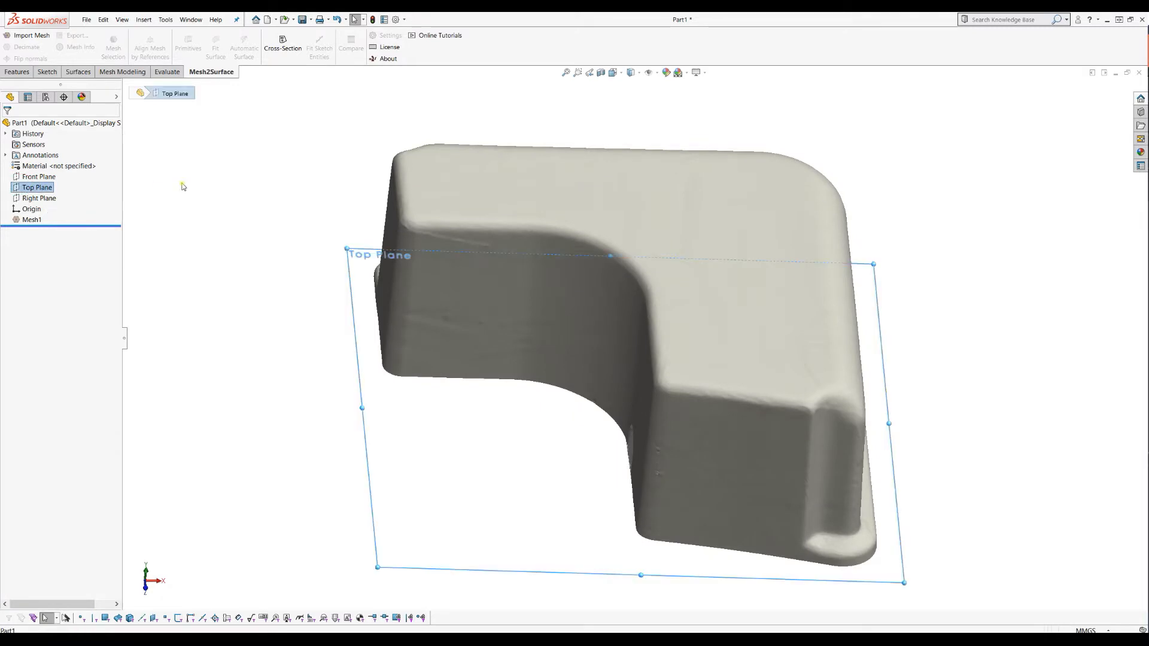
click(282, 59)
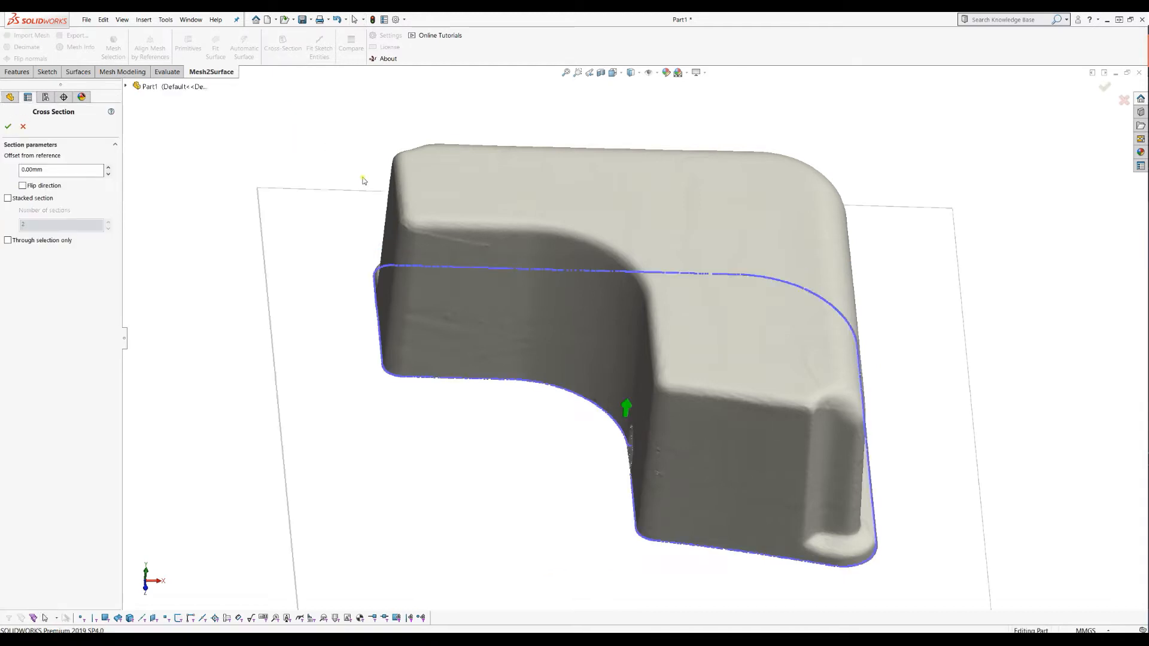
middle_drag(316, 260, 302, 158)
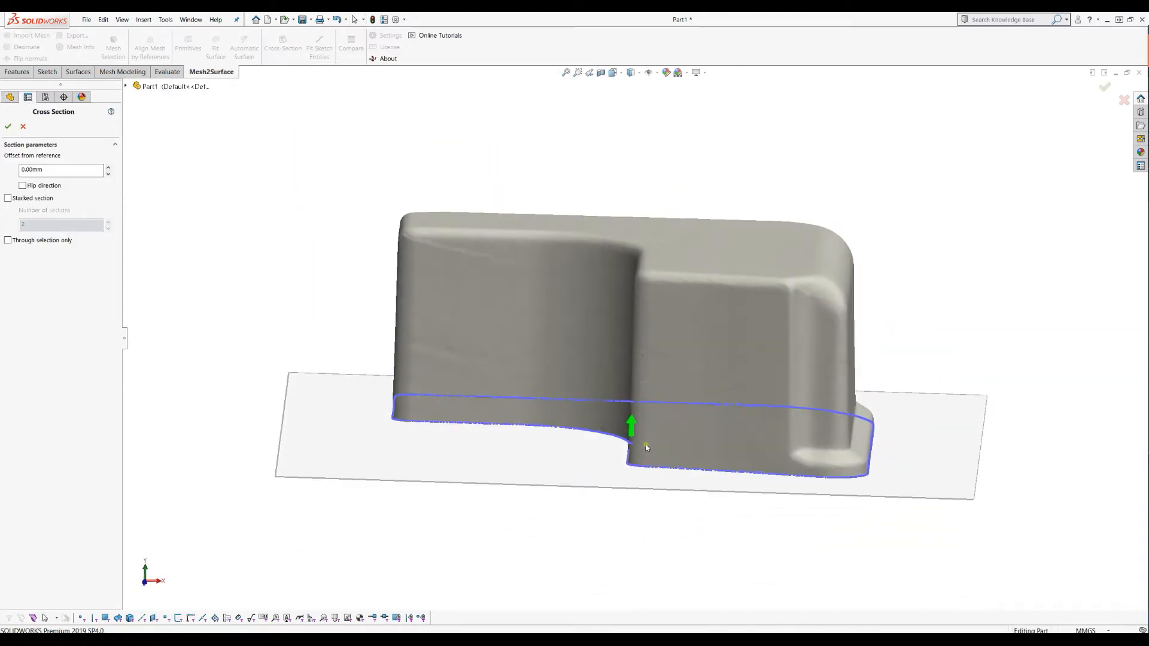
middle_drag(627, 443, 700, 453)
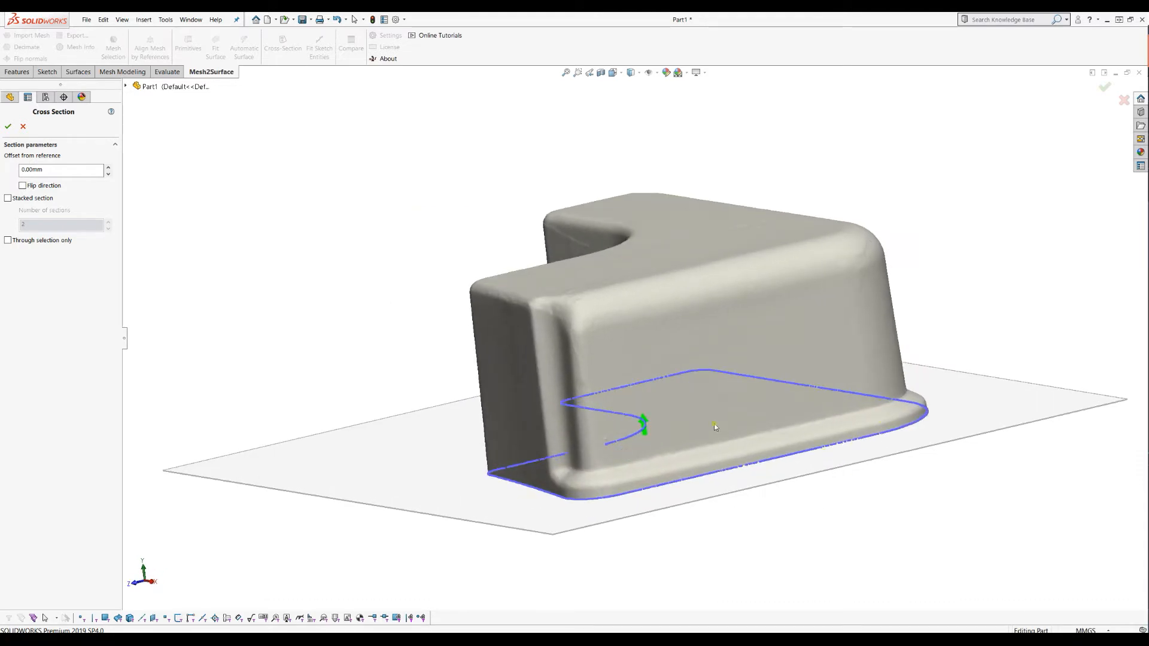
drag(646, 423, 645, 410)
middle_drag(326, 389, 323, 353)
drag(74, 171, 6, 176)
text(0)
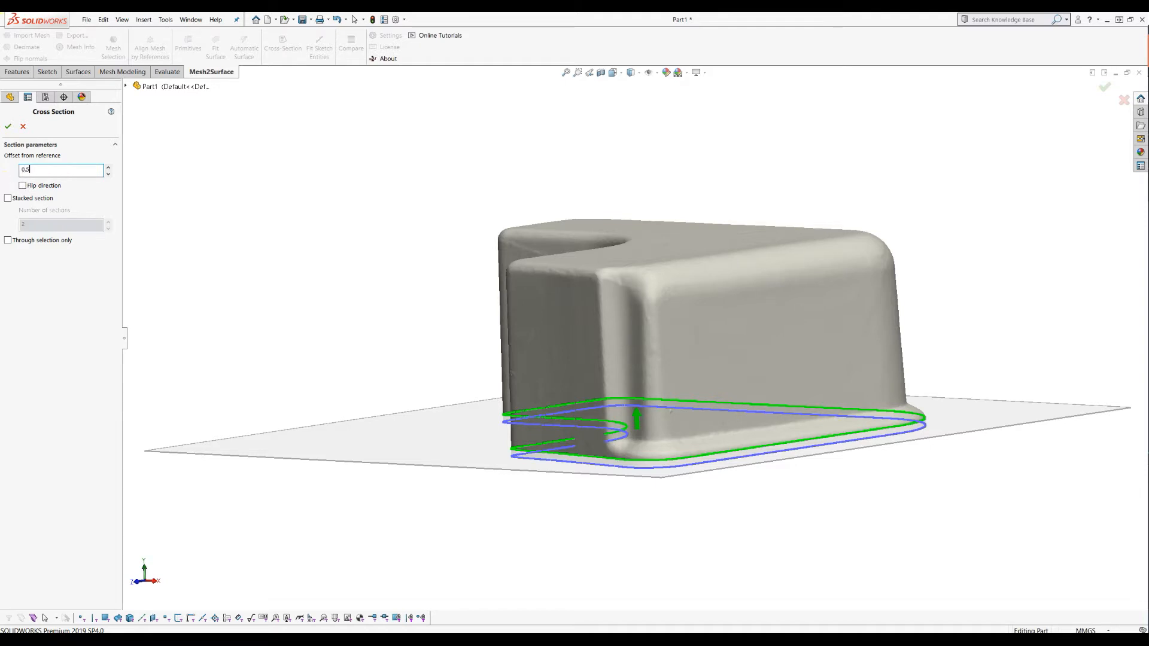
text(.5)
key(Return)
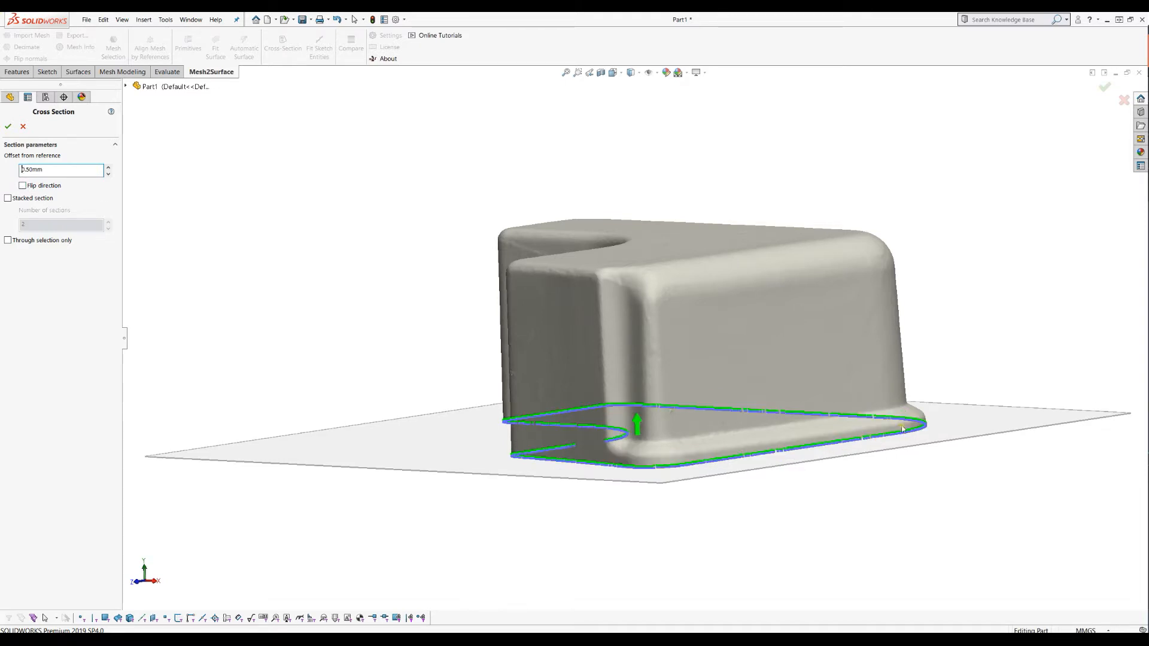
click(7, 126)
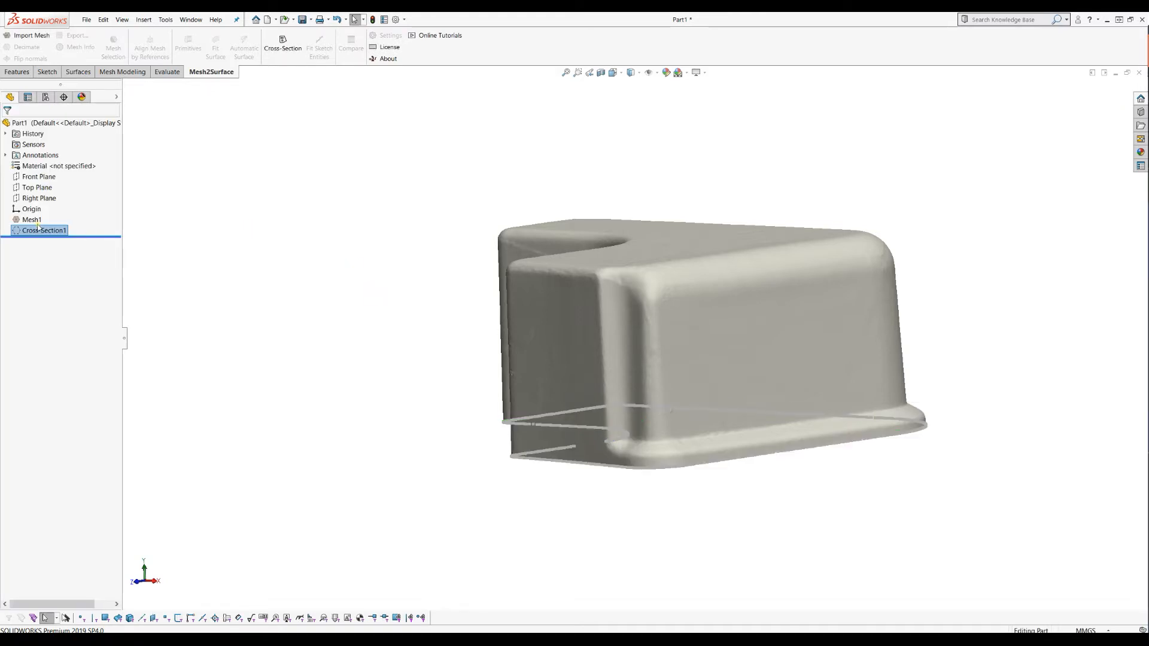
Step: Hide the whole mesh and start a sketch on the Top Plane with the Fit Sketch Entities tool active
click(21, 221)
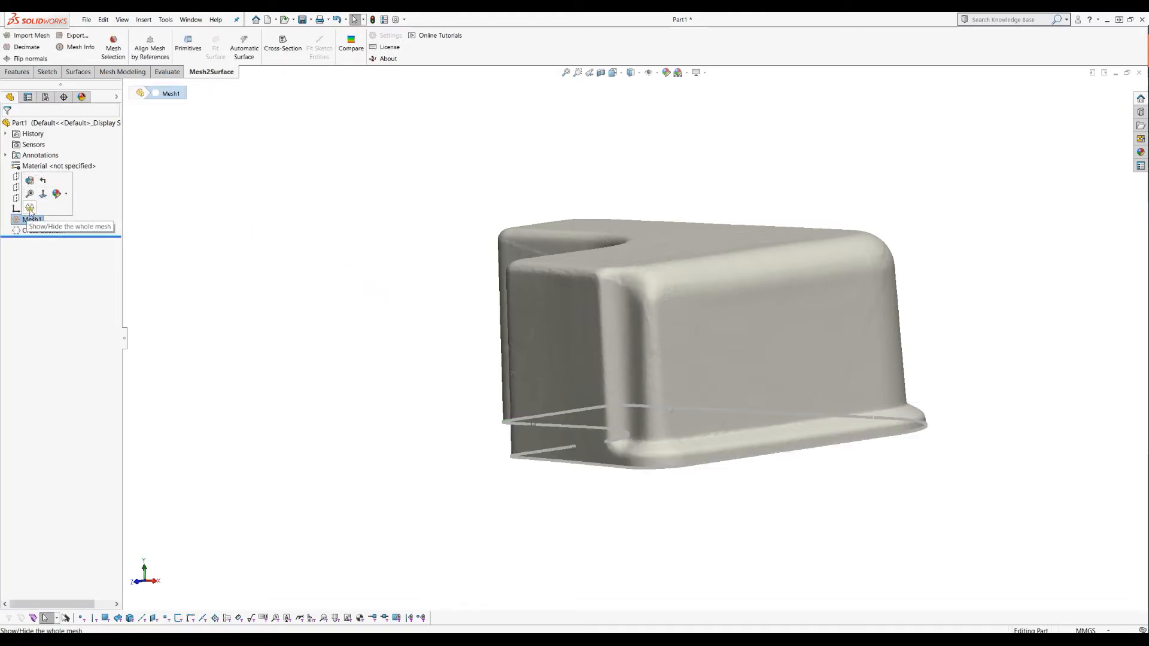
click(29, 209)
click(18, 188)
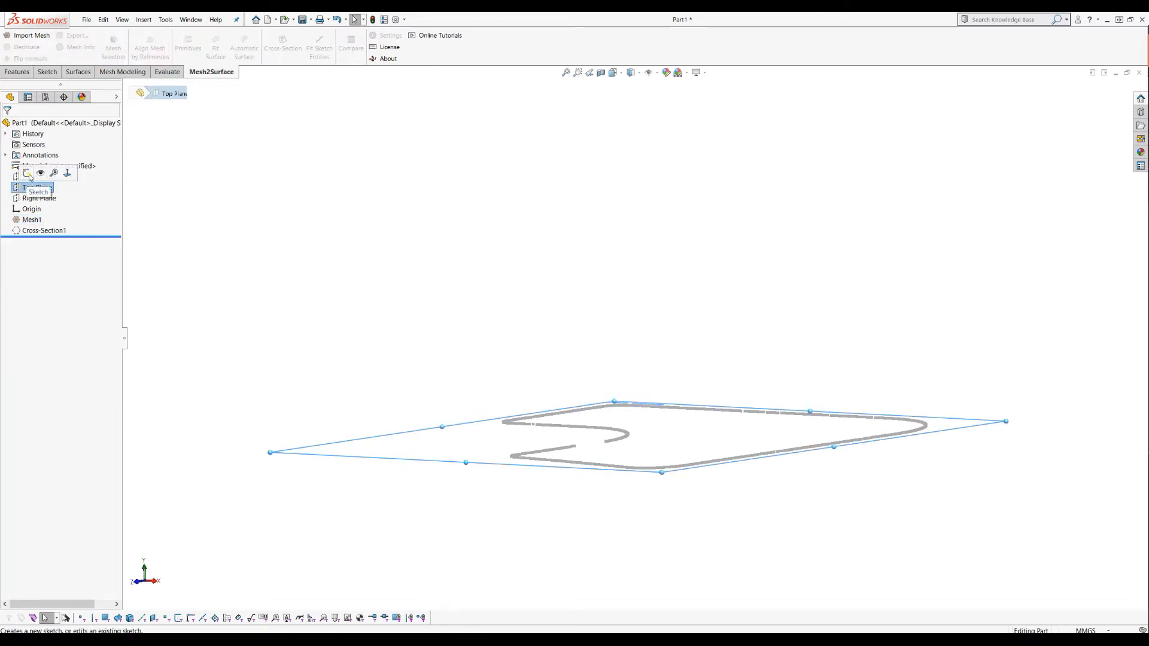
click(28, 174)
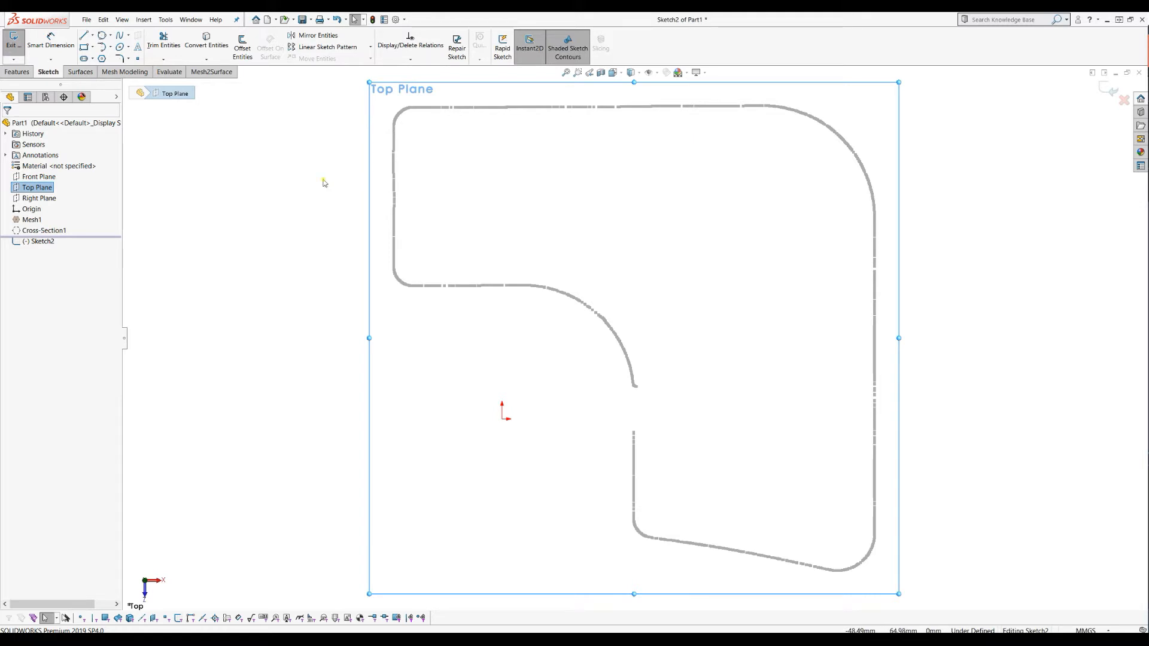
click(212, 72)
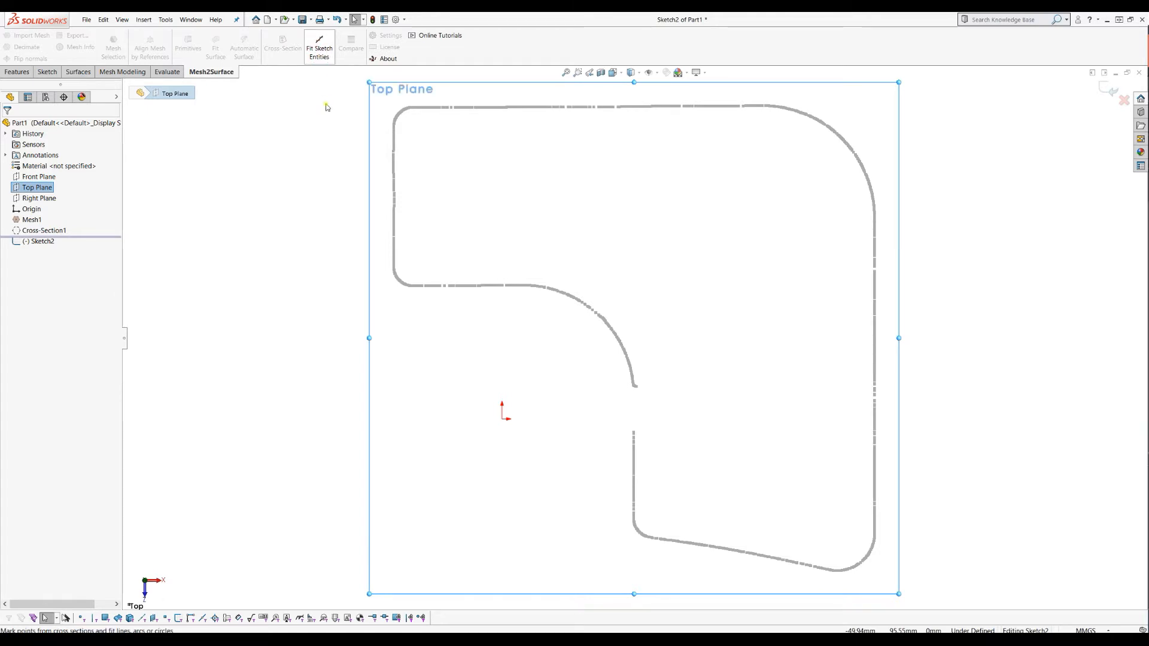
click(315, 62)
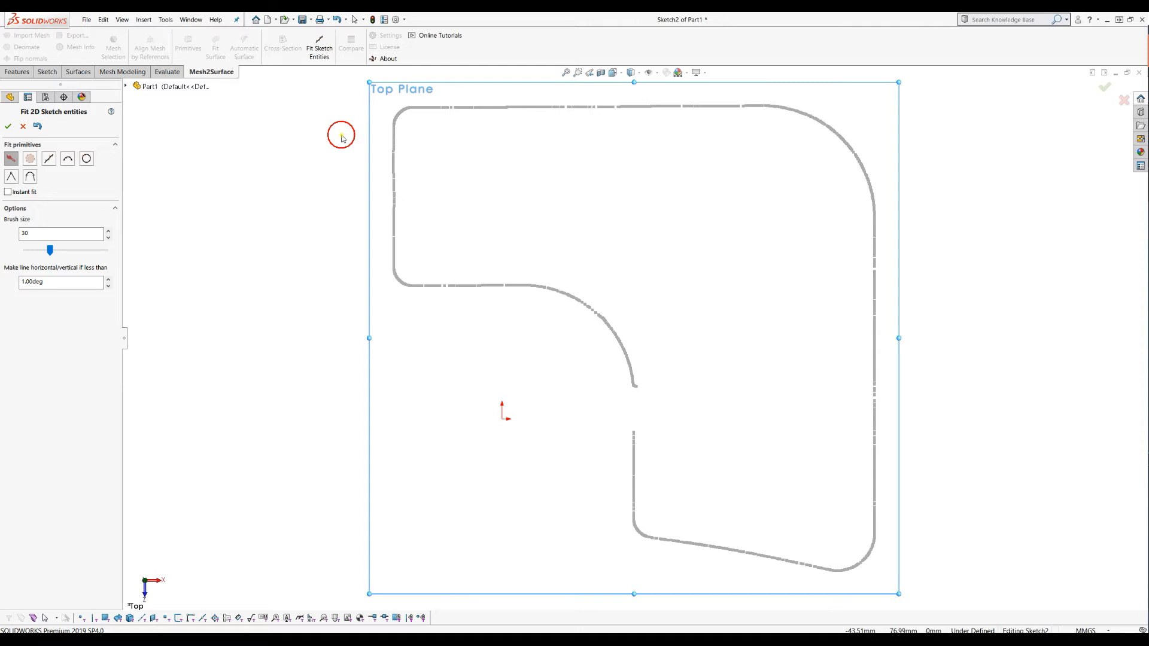
scroll(341, 135, up, 1)
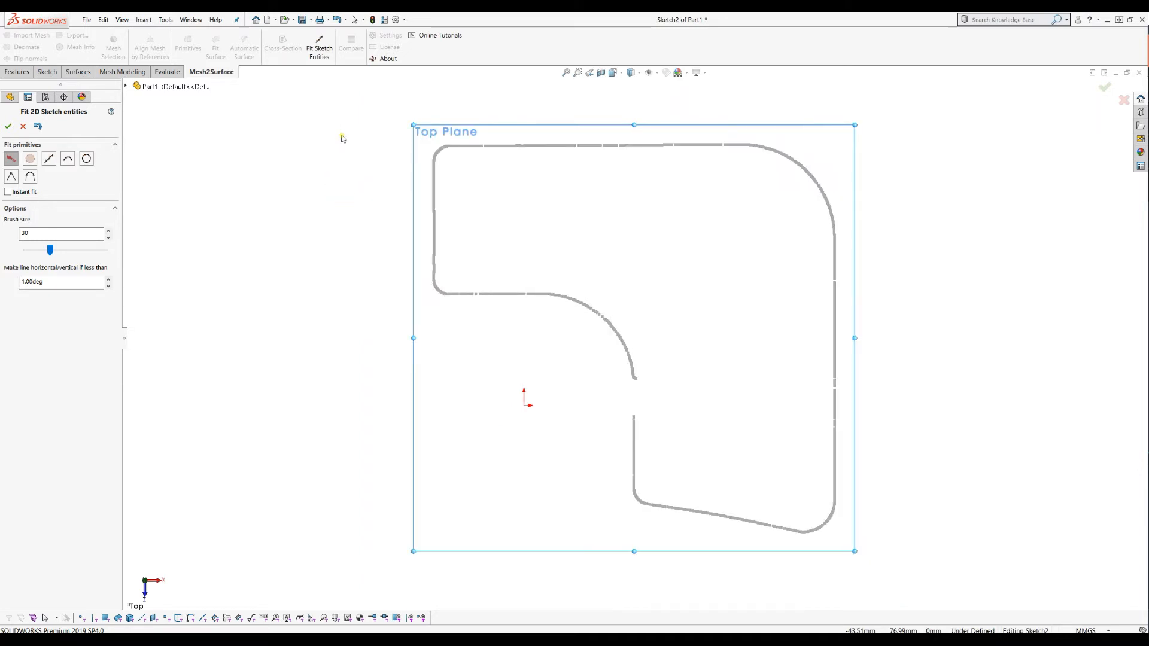
scroll(341, 136, down, 1)
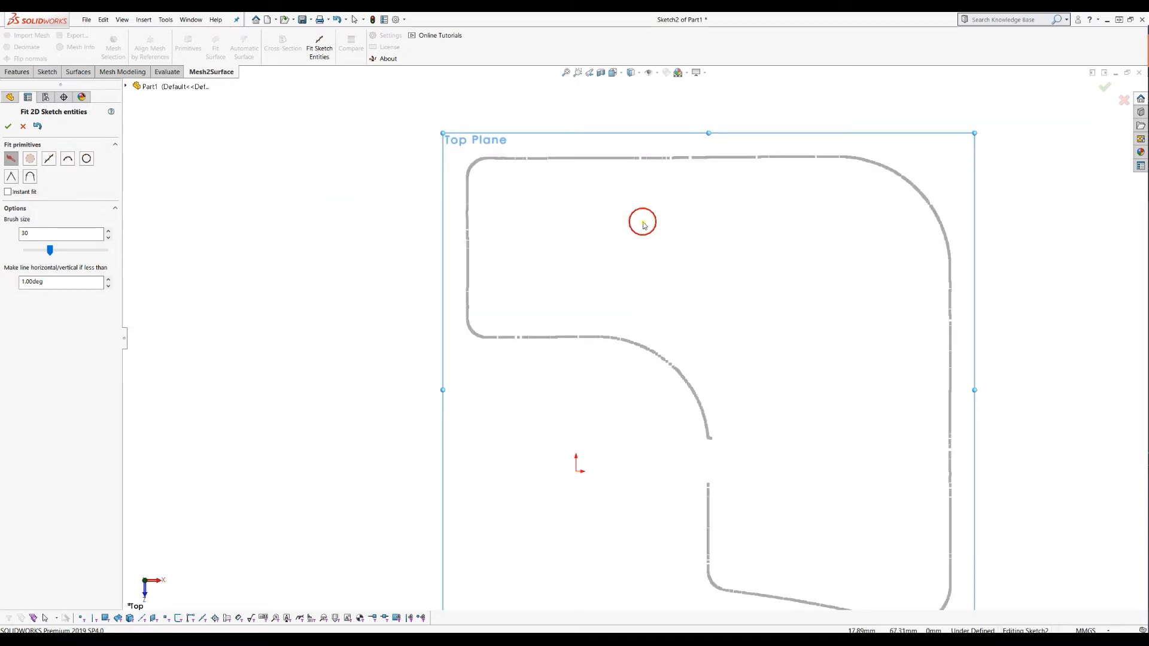
scroll(646, 224, up, 1)
scroll(658, 225, down, 1)
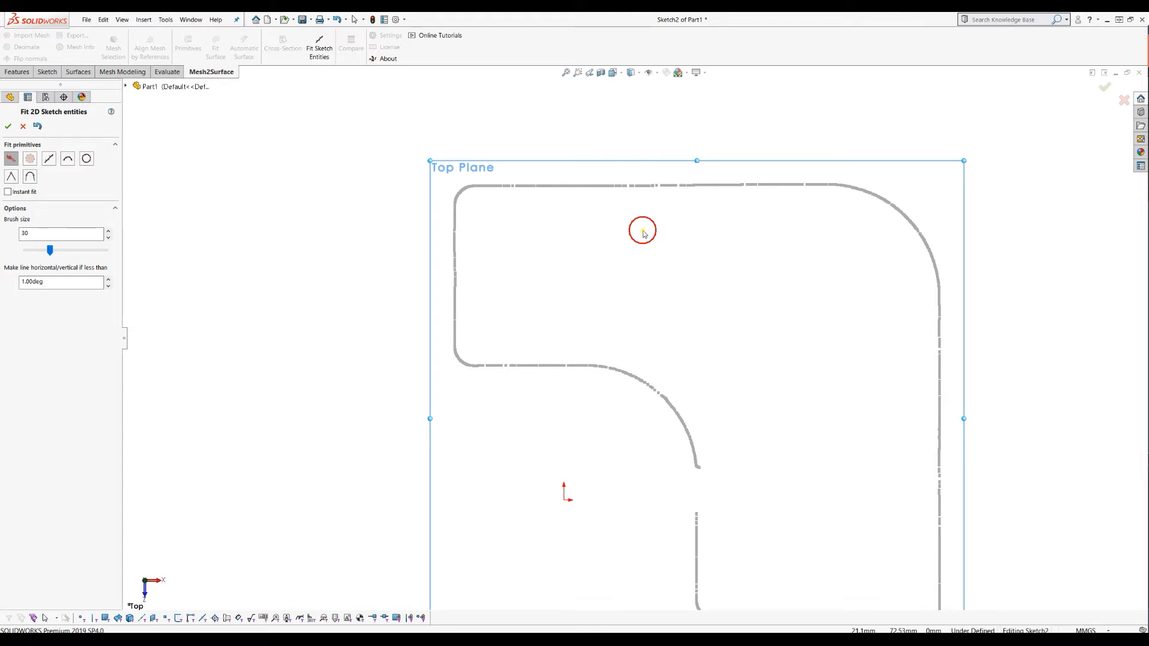
scroll(649, 236, up, 1)
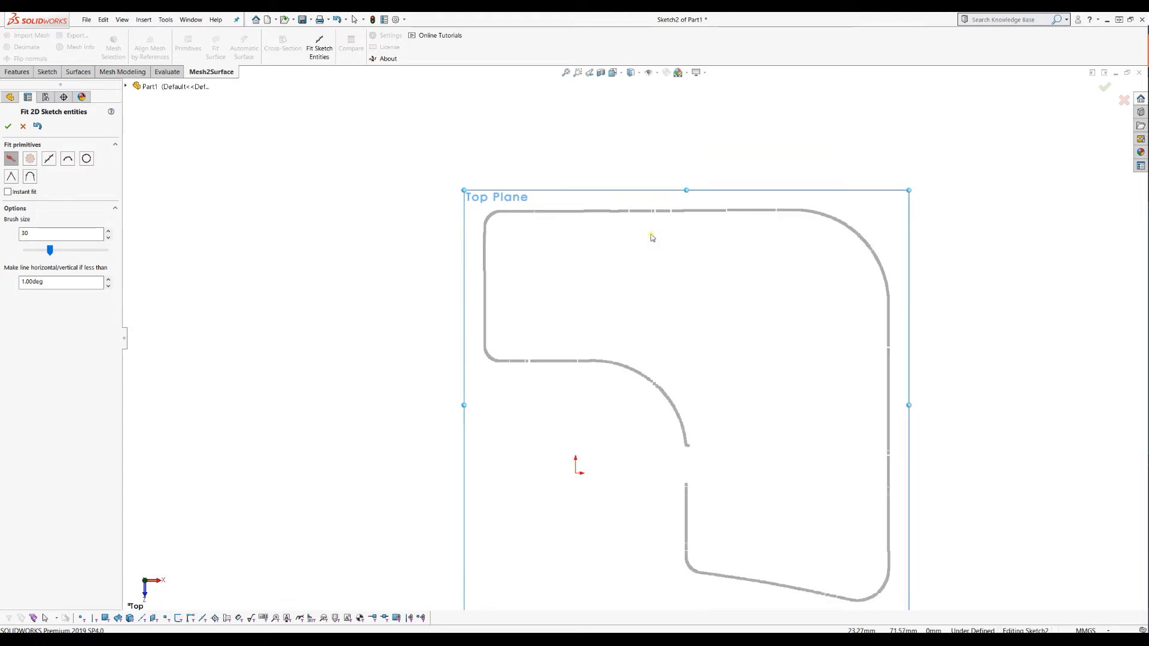
scroll(648, 234, down, 1)
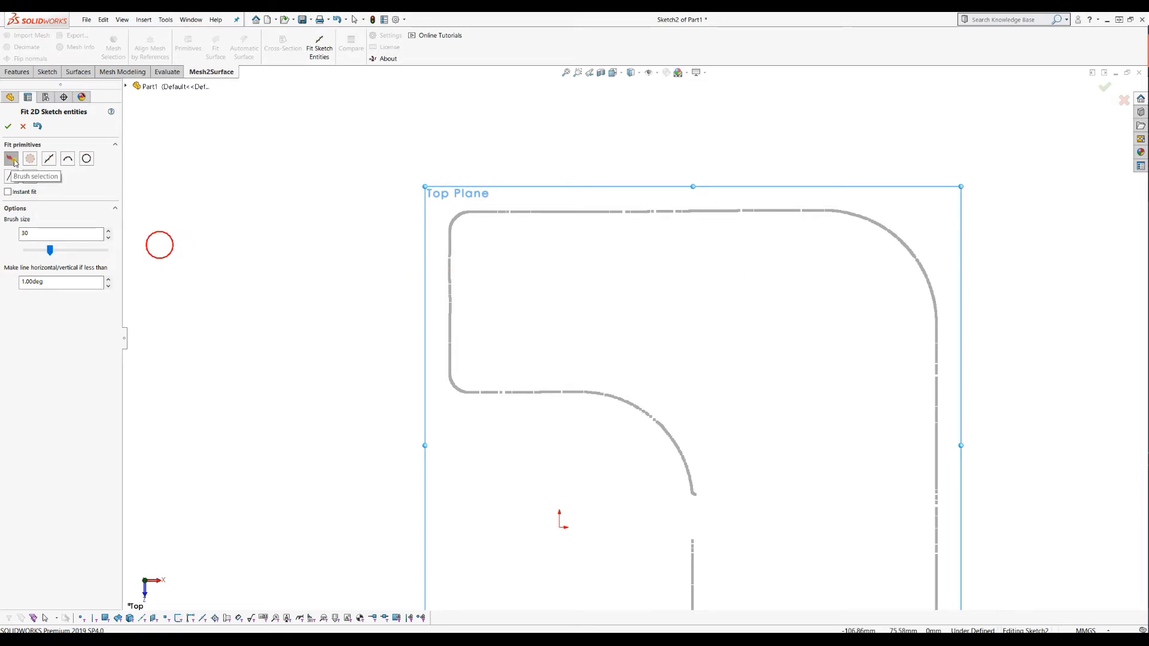
Step: Brush-select points along the section's long upper edge and the short straight edge beside the inner arc, and clear the selection
mouse_move(530, 210)
mouse_down()
mouse_move(718, 207)
mouse_move(572, 212)
mouse_up()
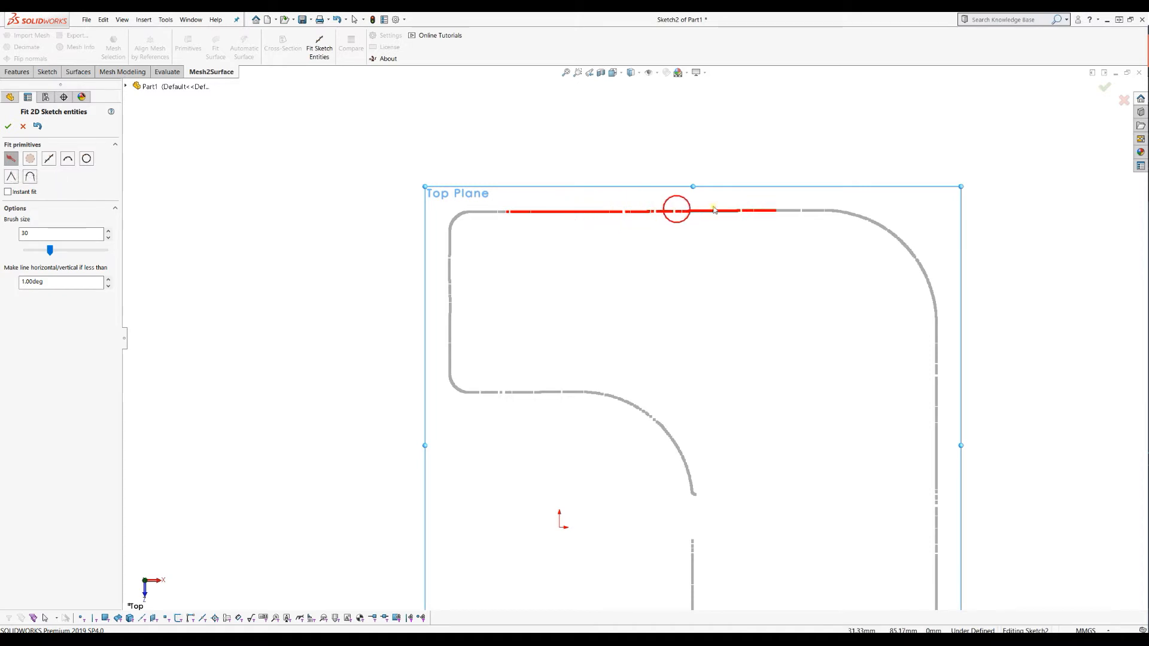
mouse_move(743, 210)
mouse_down()
mouse_move(800, 210)
mouse_move(677, 222)
mouse_up()
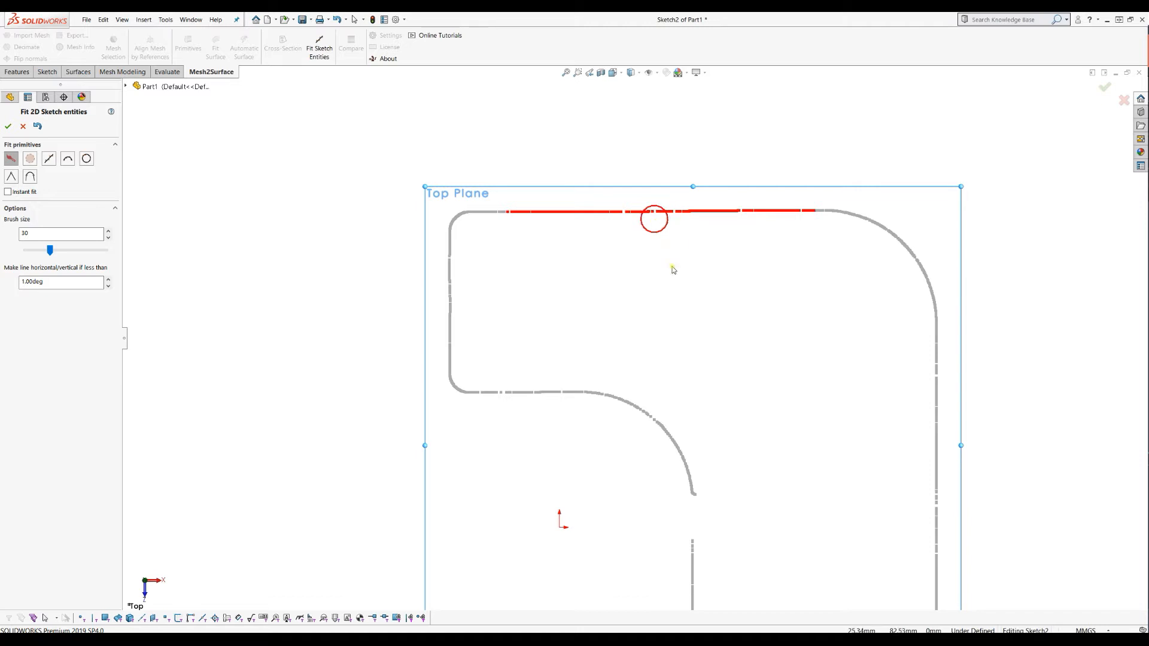
click(580, 393)
drag(581, 393, 529, 393)
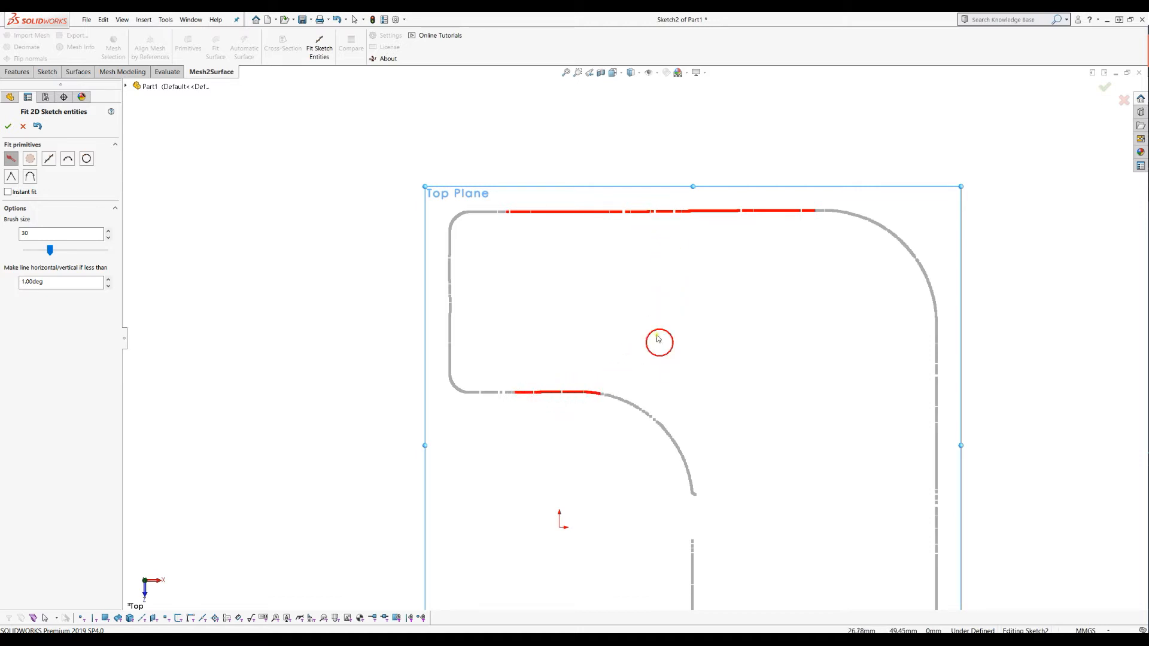
click(30, 160)
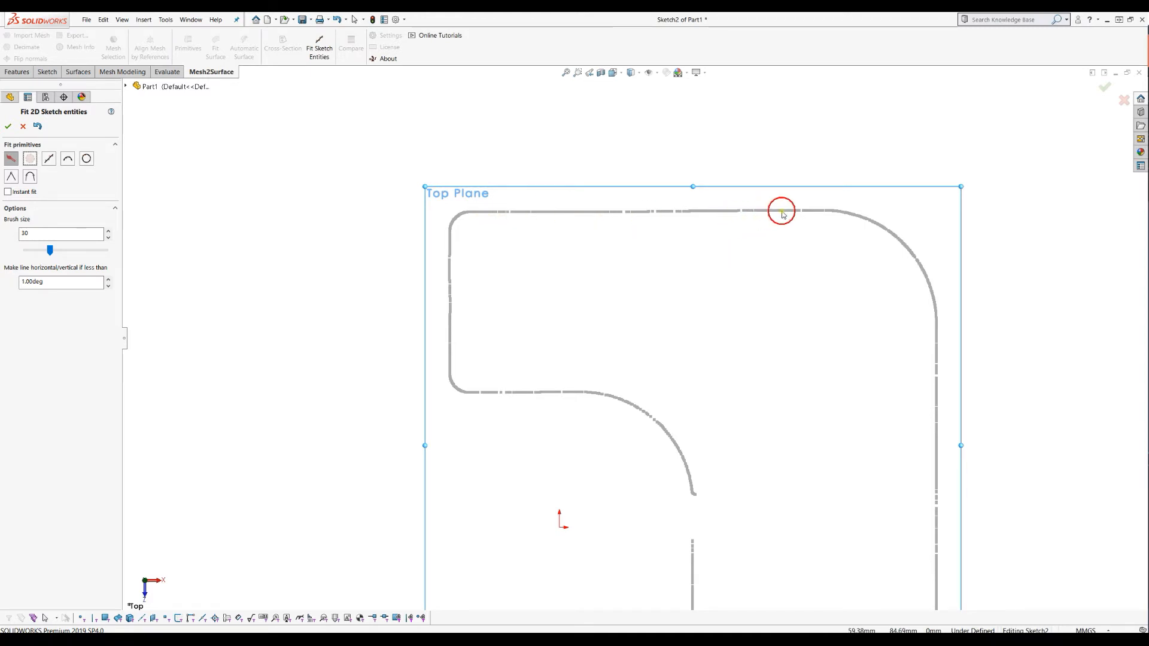
Step: Try fitting lines to brushed points on the section's long upper edge and short left edge, and undo both fits
drag(797, 213, 487, 217)
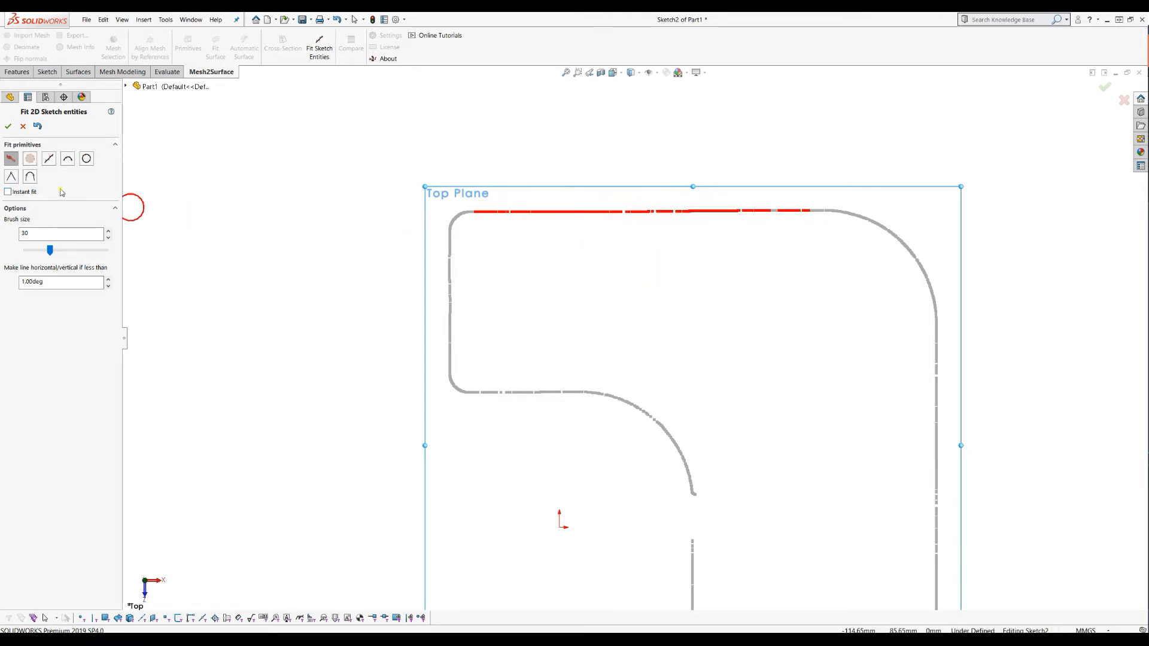
click(49, 159)
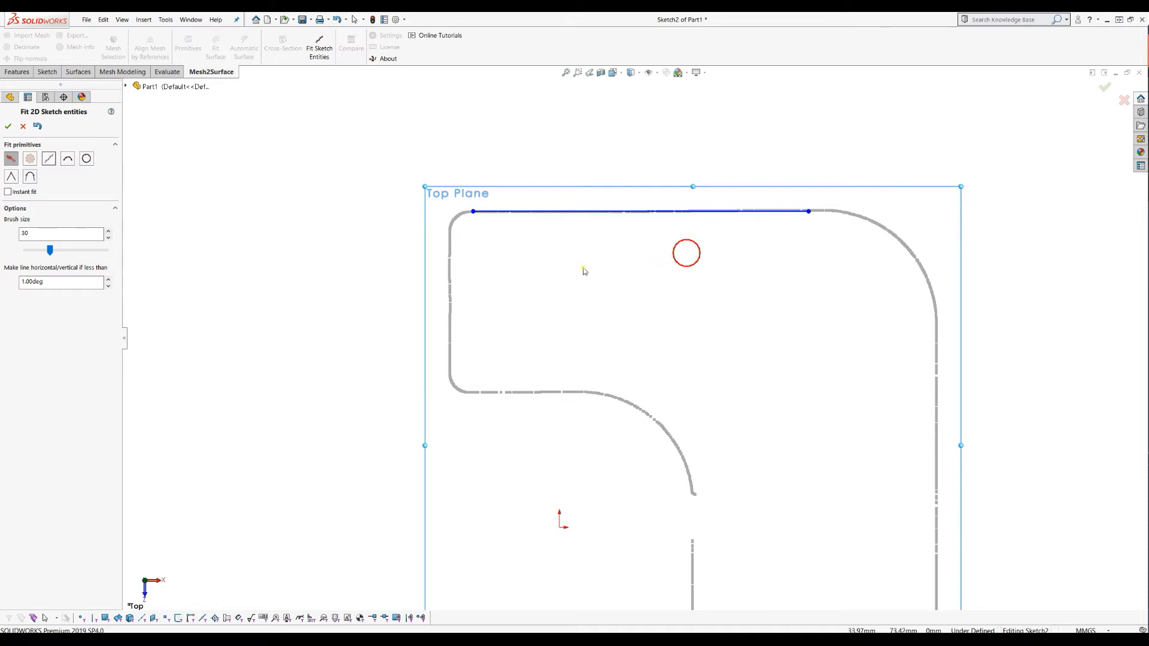
drag(449, 244, 449, 347)
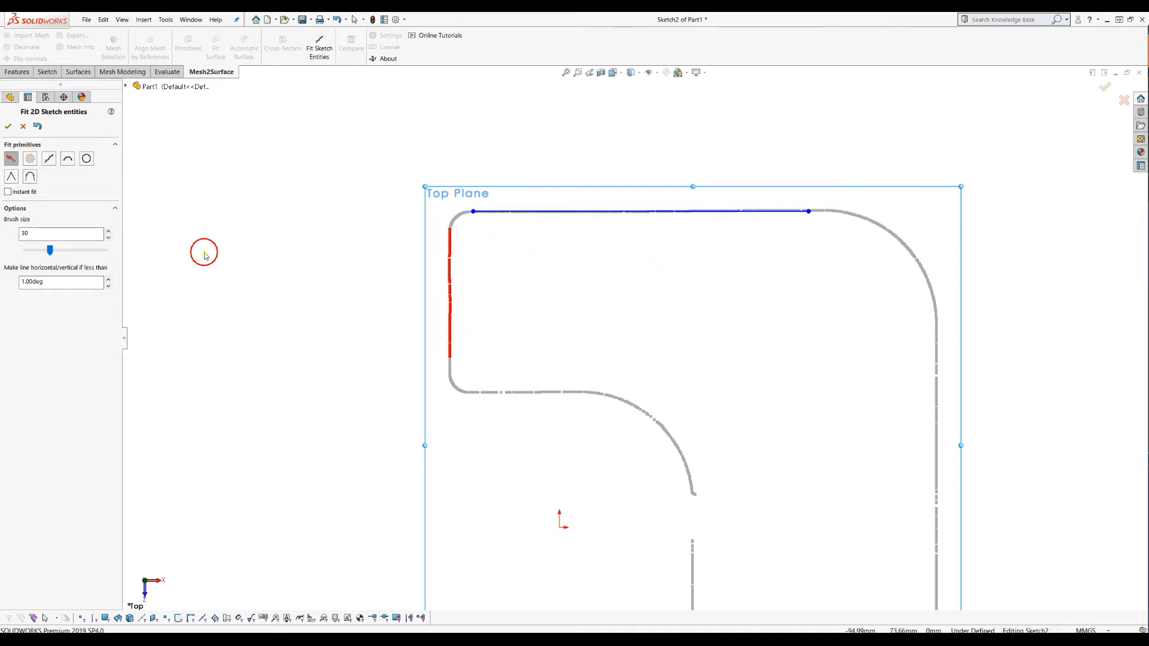
click(50, 159)
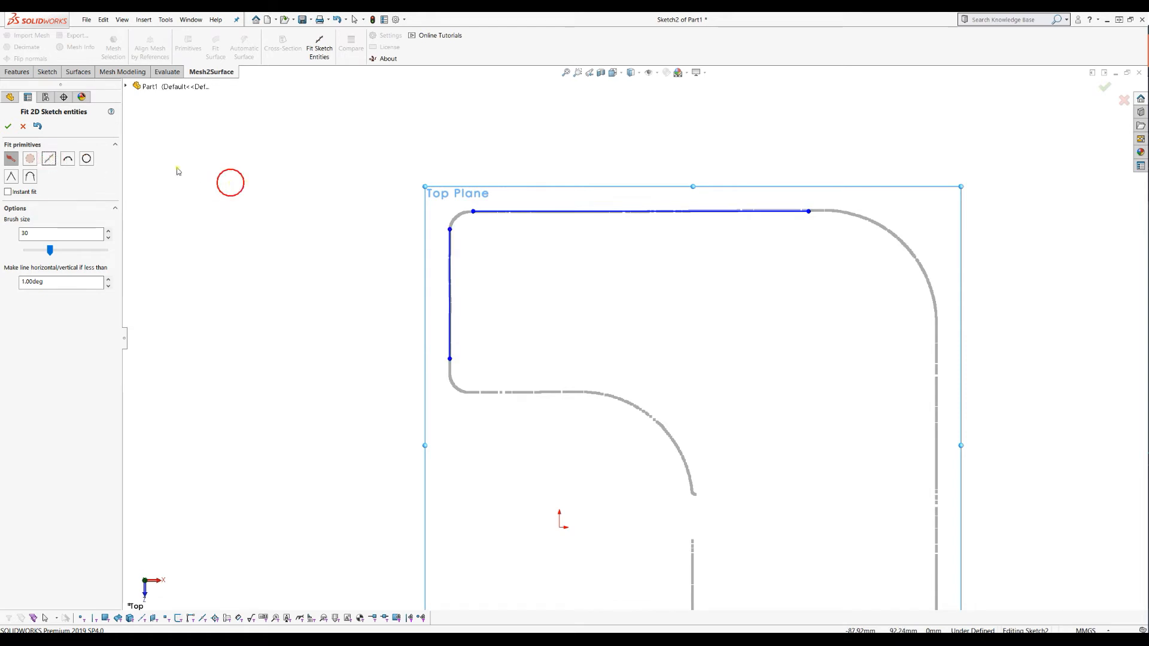
click(37, 127)
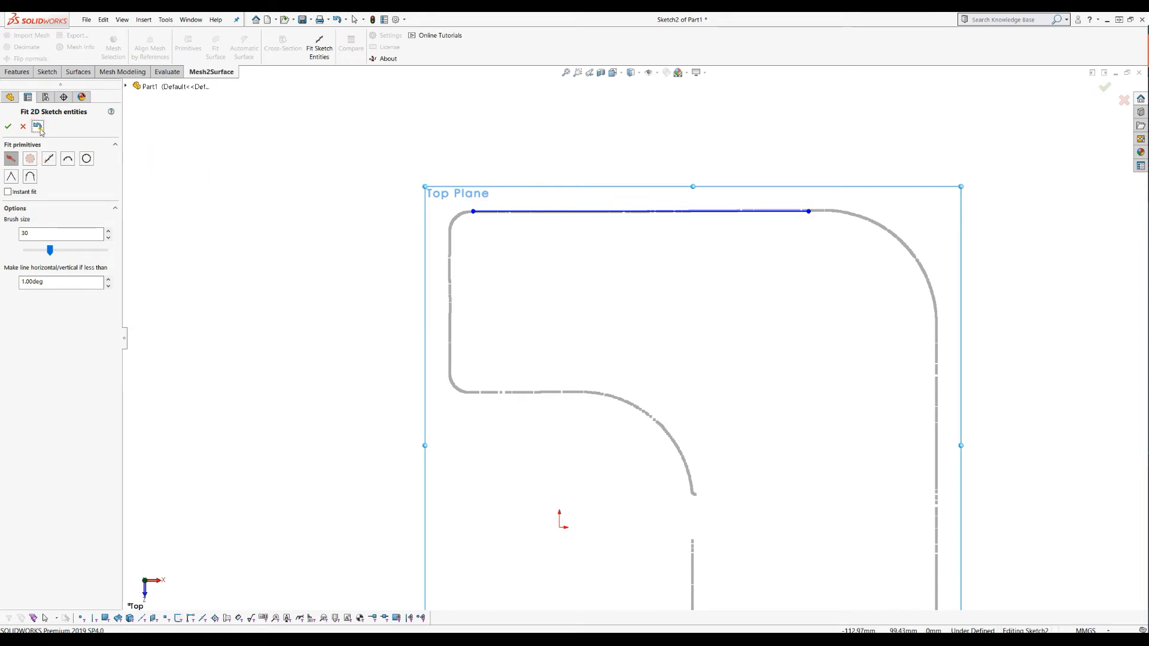
click(39, 129)
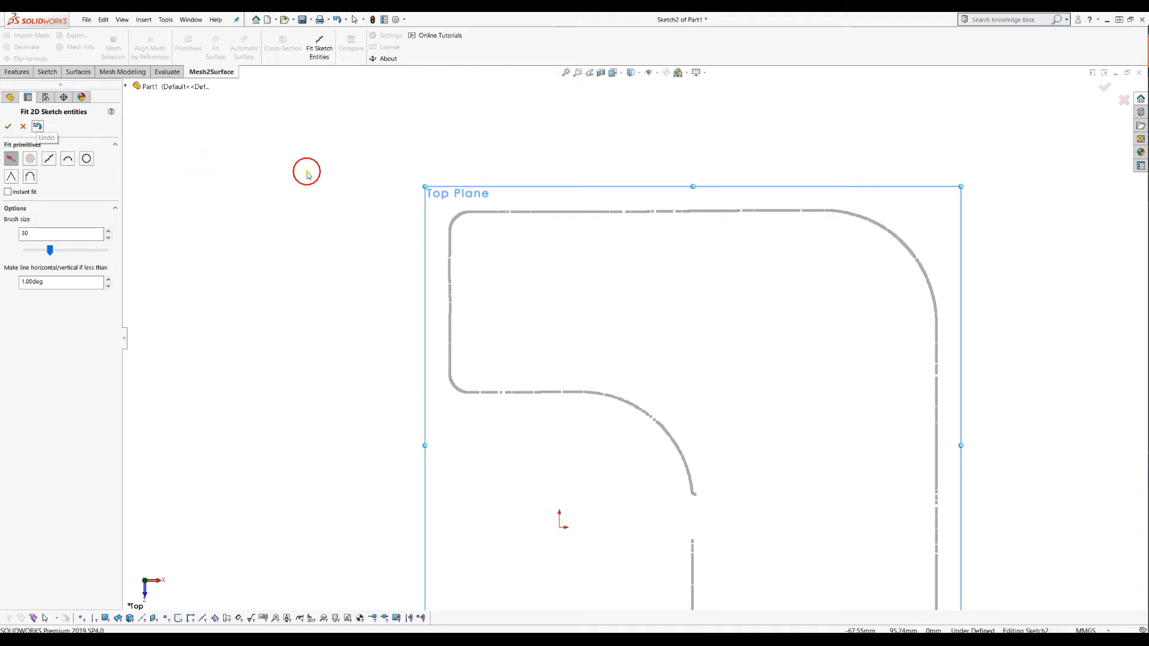
Step: Set the brush size for selecting section points to 50
scroll(813, 230, down, 1)
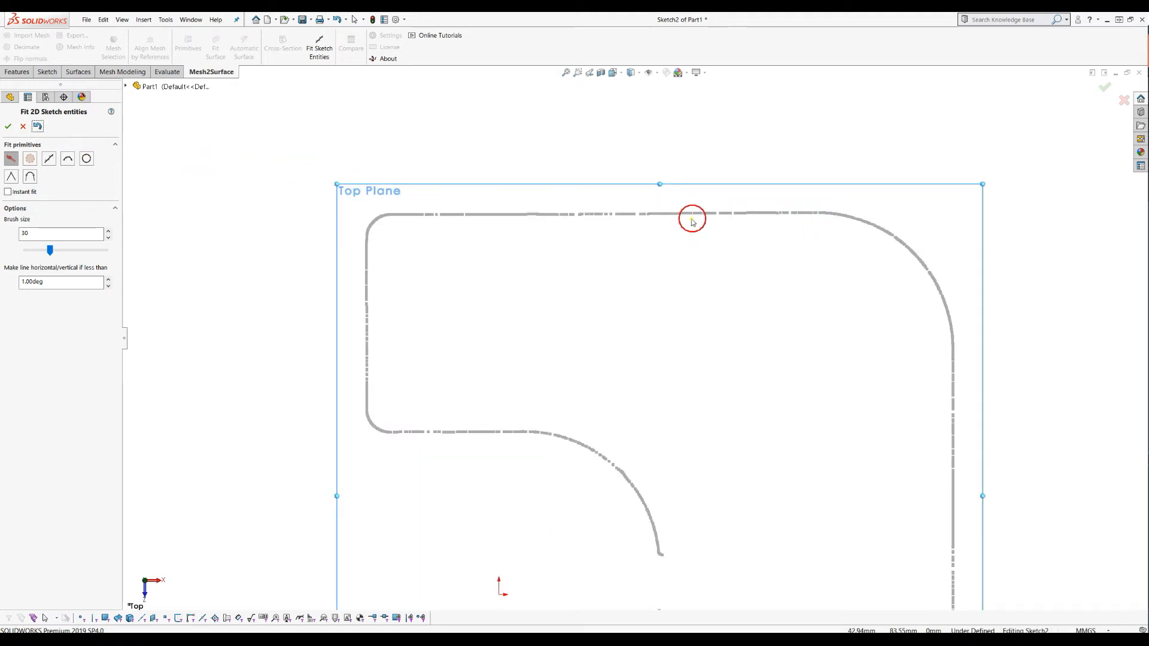
double_click(28, 233)
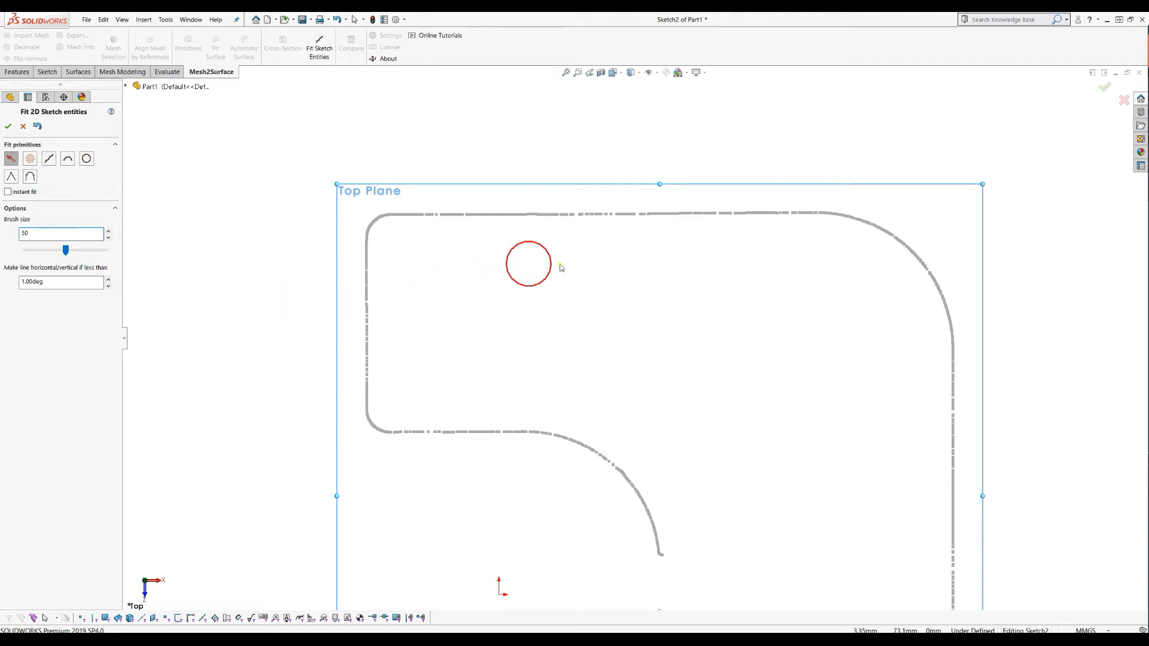
Step: Try fitting lines to brushed points on the section's long upper edge and its straight left edge
drag(781, 217, 425, 216)
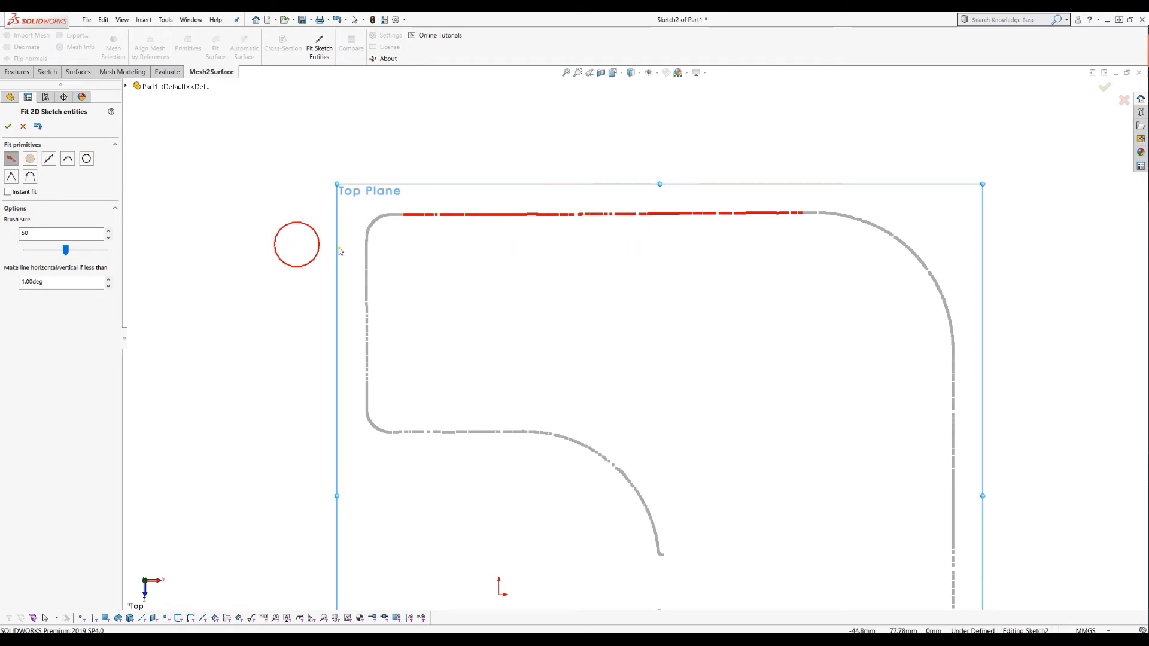
scroll(440, 252, down, 2)
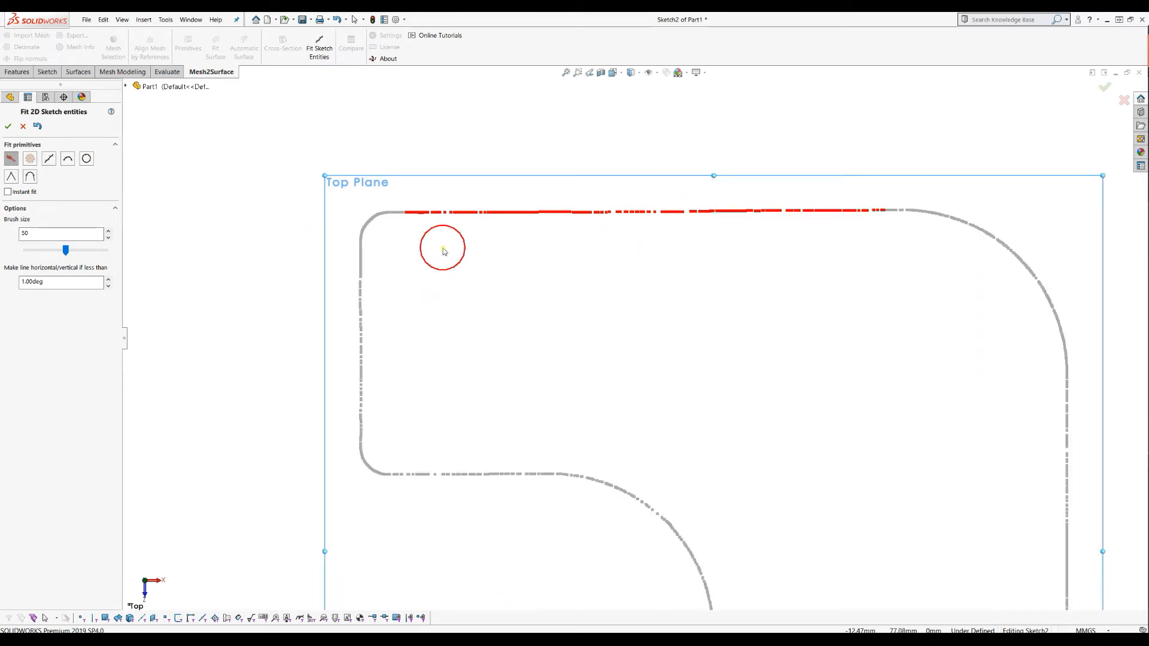
scroll(443, 251, up, 2)
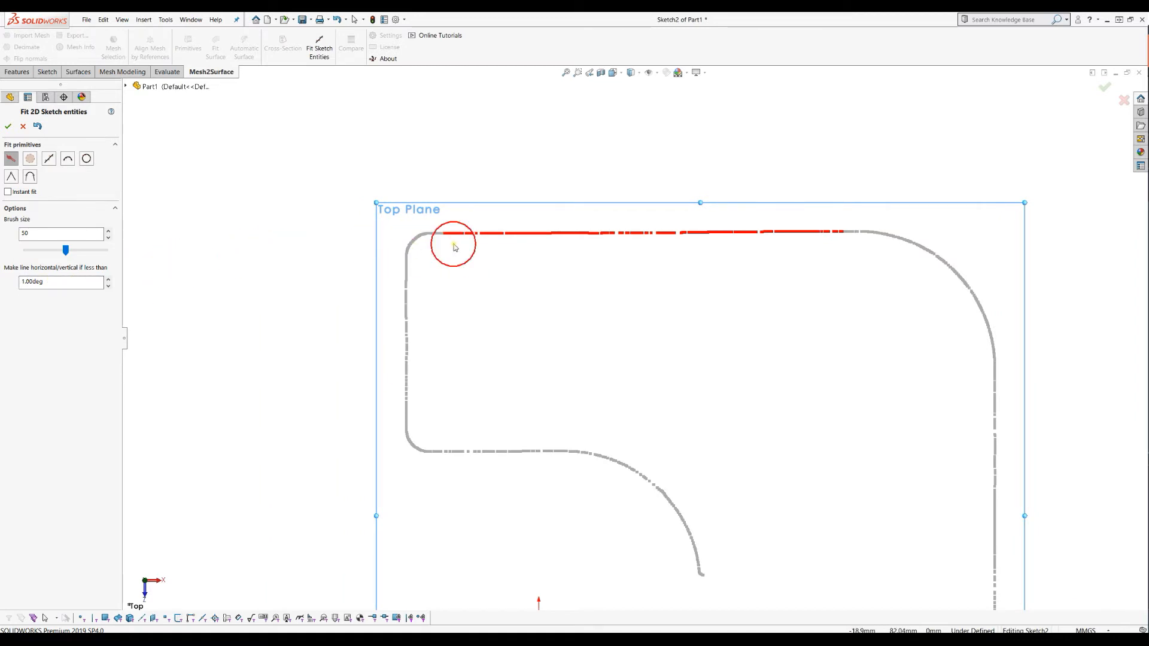
click(49, 160)
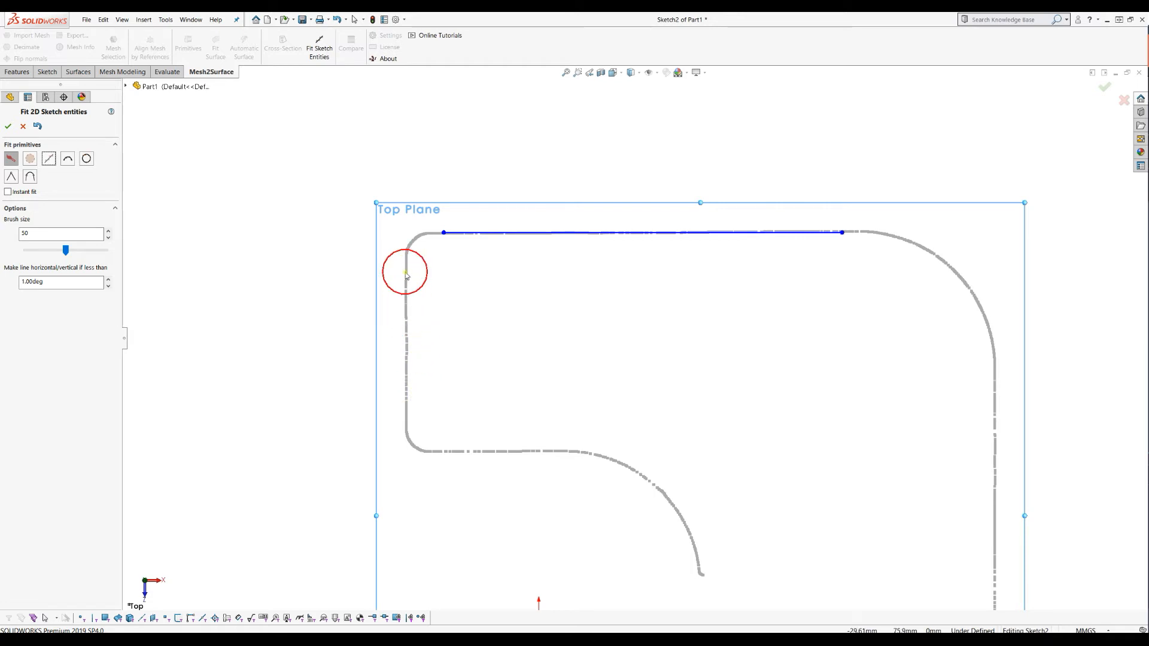
drag(405, 279, 406, 400)
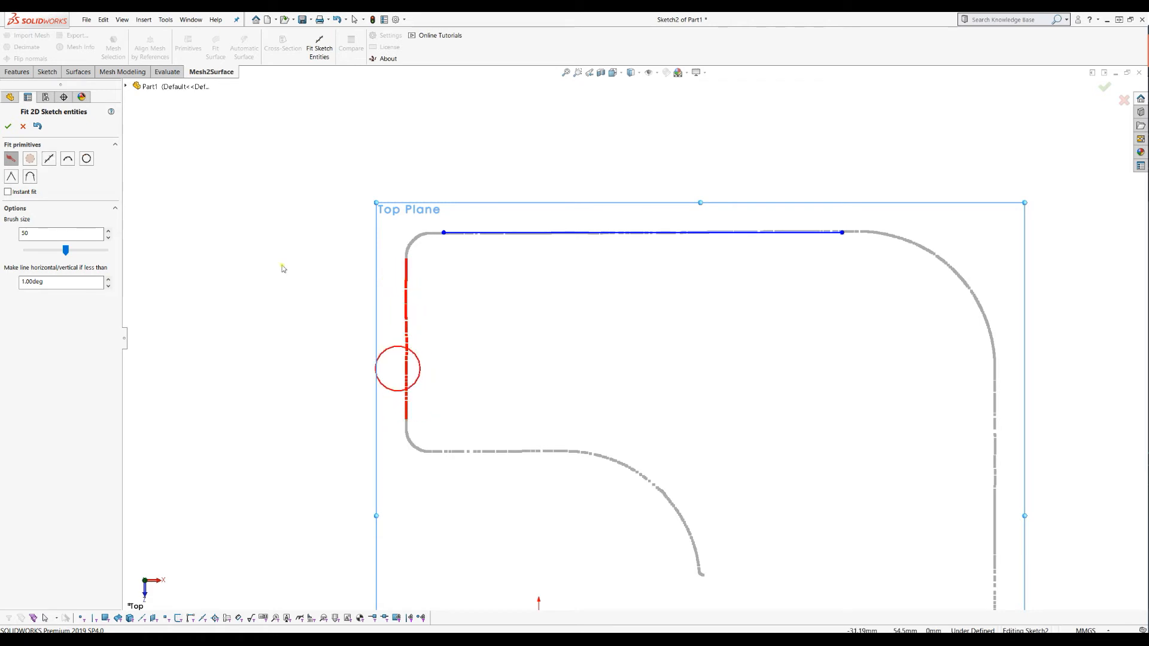
click(50, 159)
key(z)
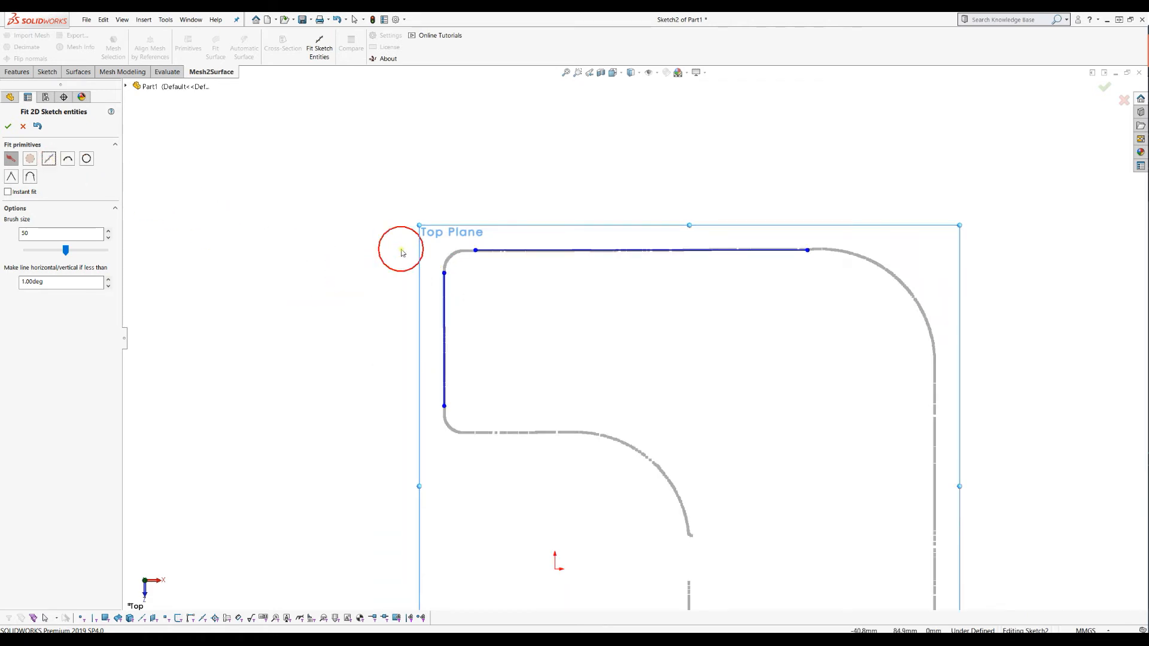
Step: Try fitting an arc to the section's inner curve and a full circle to the large outer corner
scroll(772, 366, up, 1)
scroll(860, 437, down, 1)
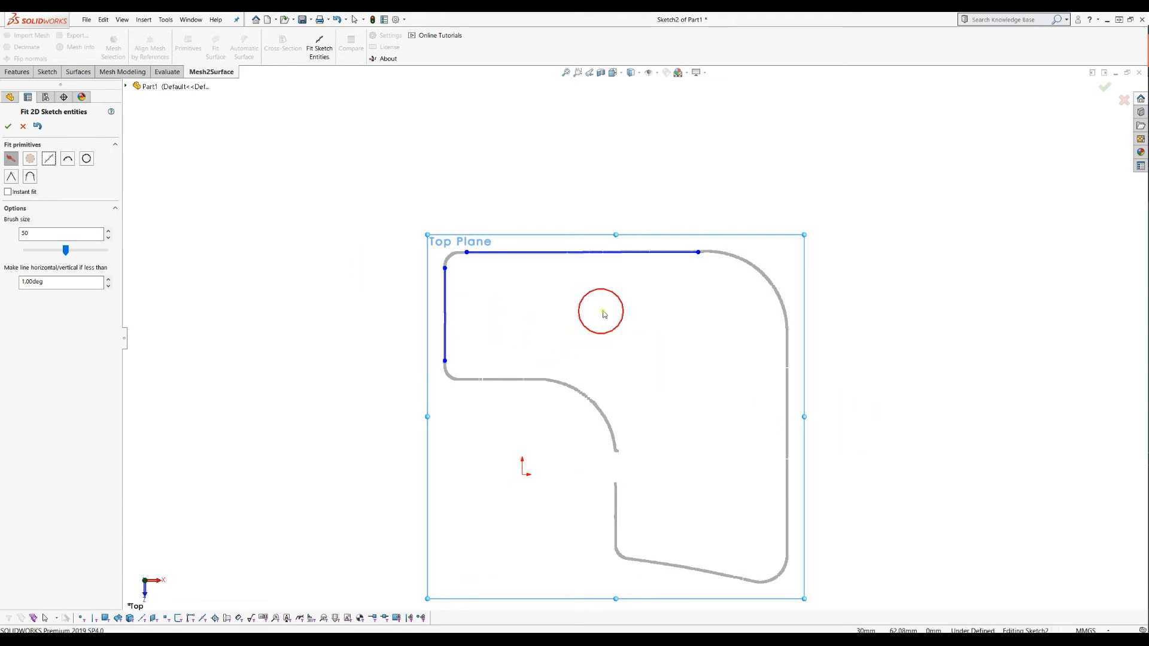
scroll(616, 310, down, 1)
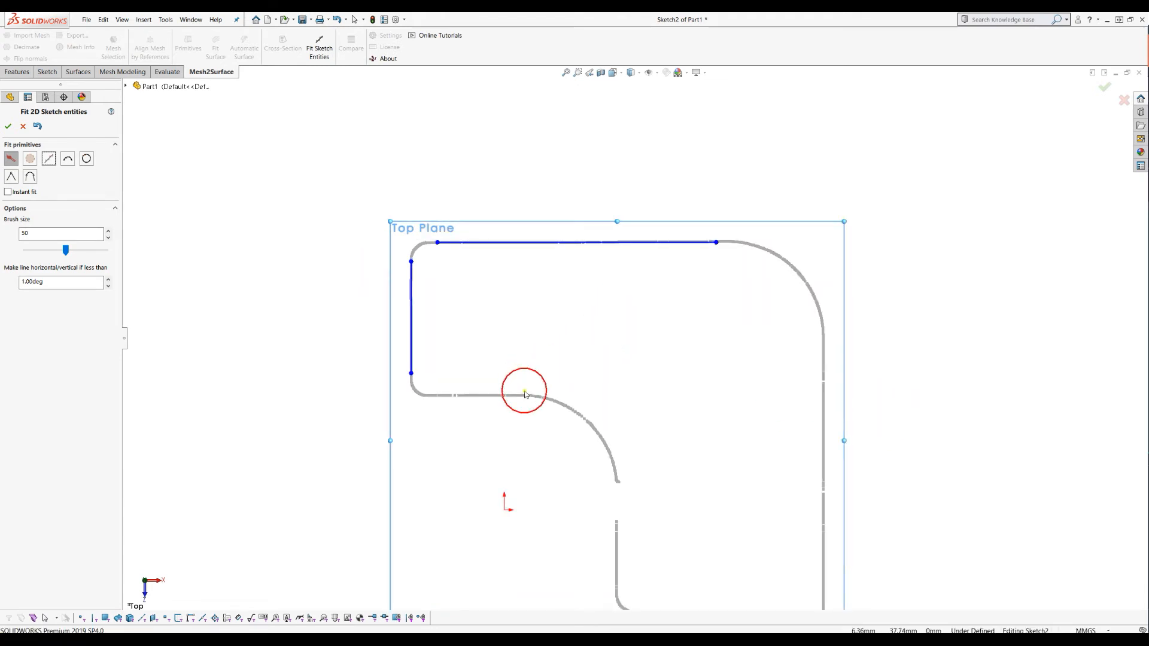
mouse_move(535, 396)
mouse_down()
mouse_move(600, 447)
mouse_move(616, 478)
mouse_up()
click(69, 162)
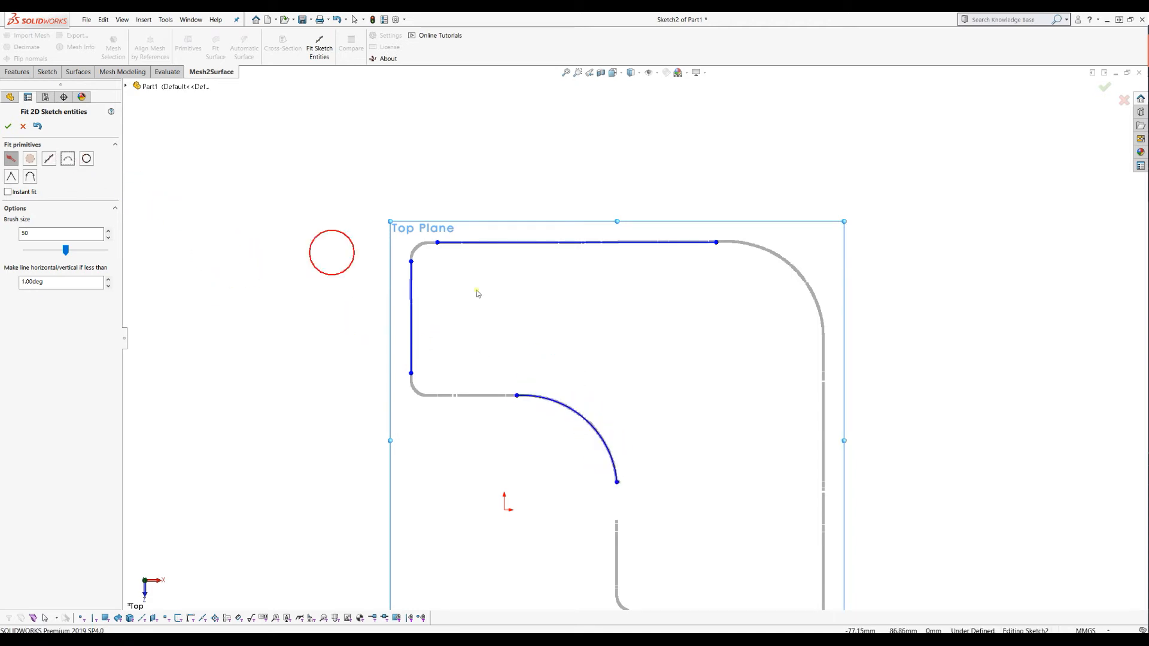
mouse_move(740, 262)
mouse_down()
mouse_move(790, 277)
mouse_move(803, 321)
mouse_up()
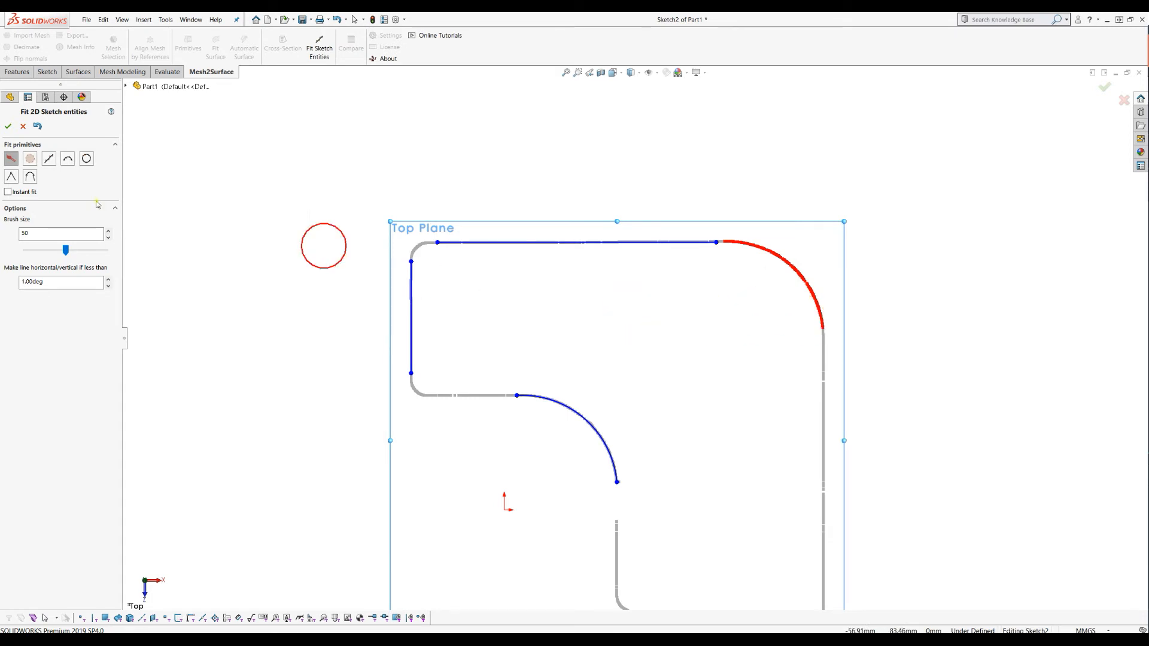
click(86, 159)
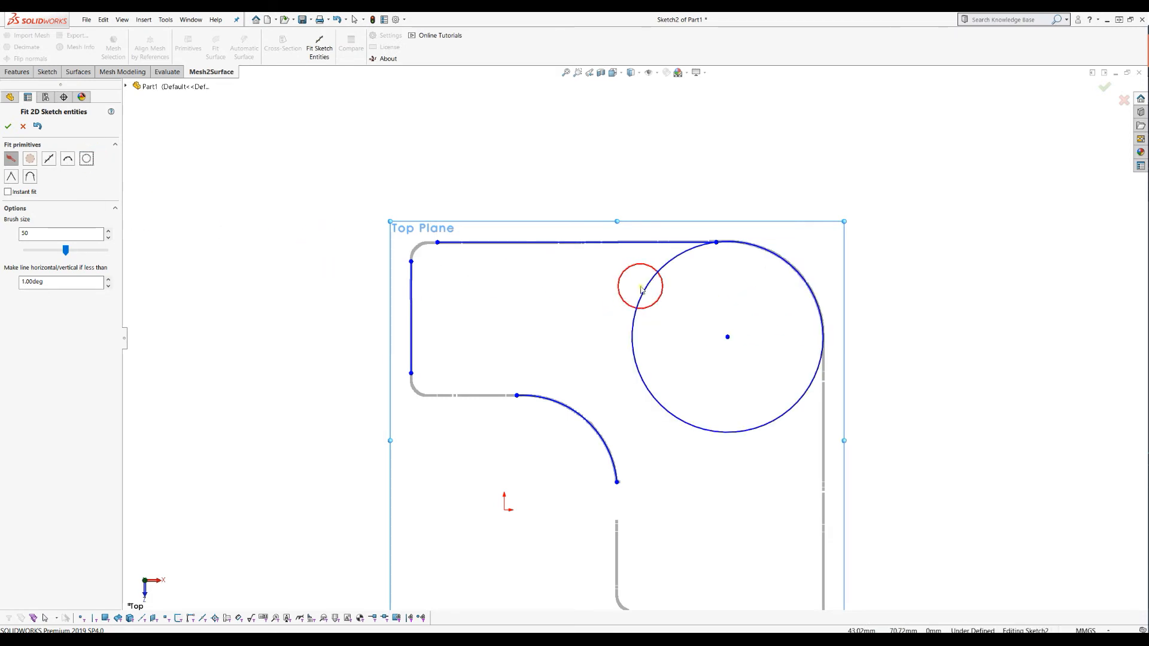
Step: Undo the circle fit, the arc fit and both line fits
click(37, 127)
click(38, 126)
click(37, 127)
click(37, 127)
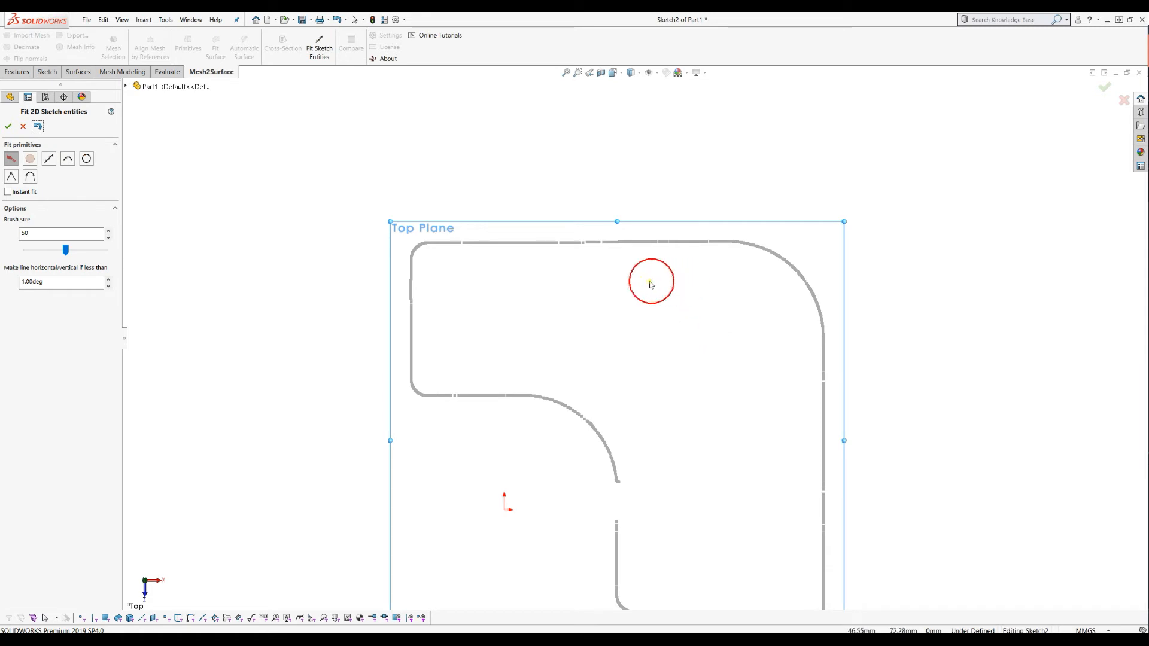
Step: Turn on instant fit with the line primitive active
scroll(651, 284, up, 1)
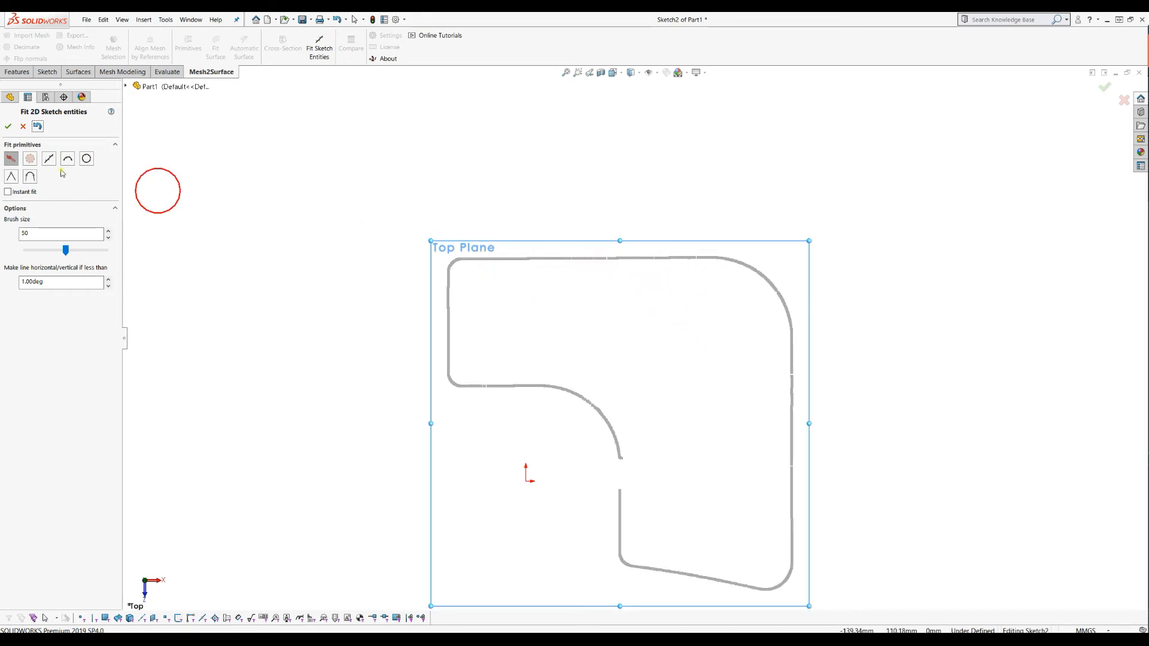
click(20, 192)
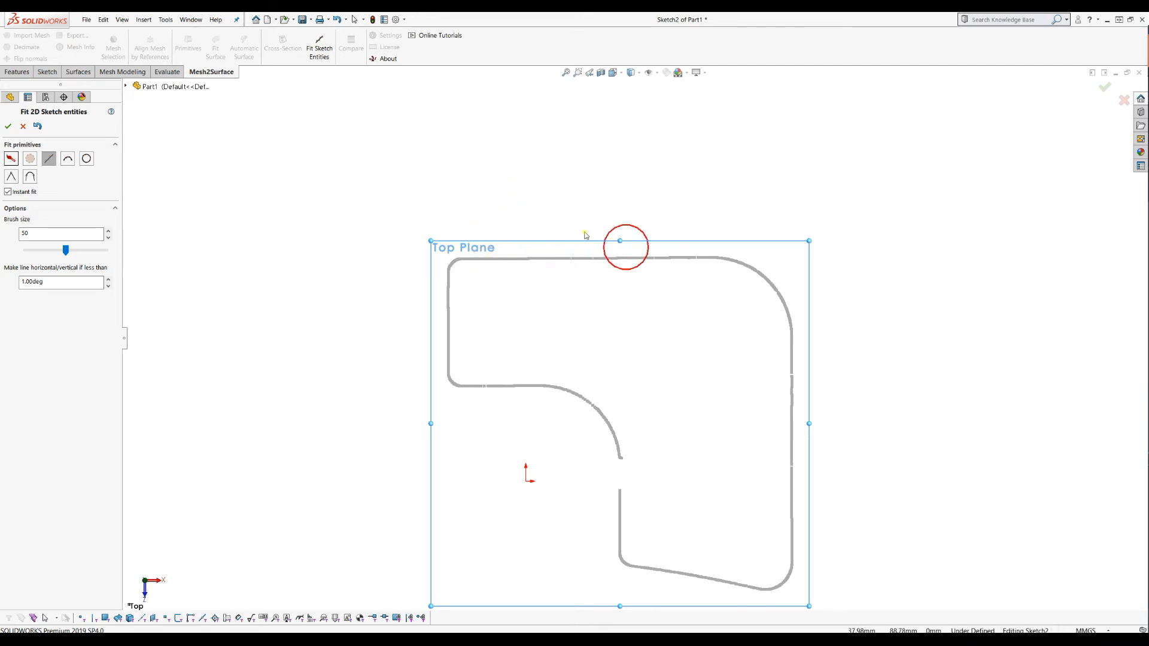
click(64, 160)
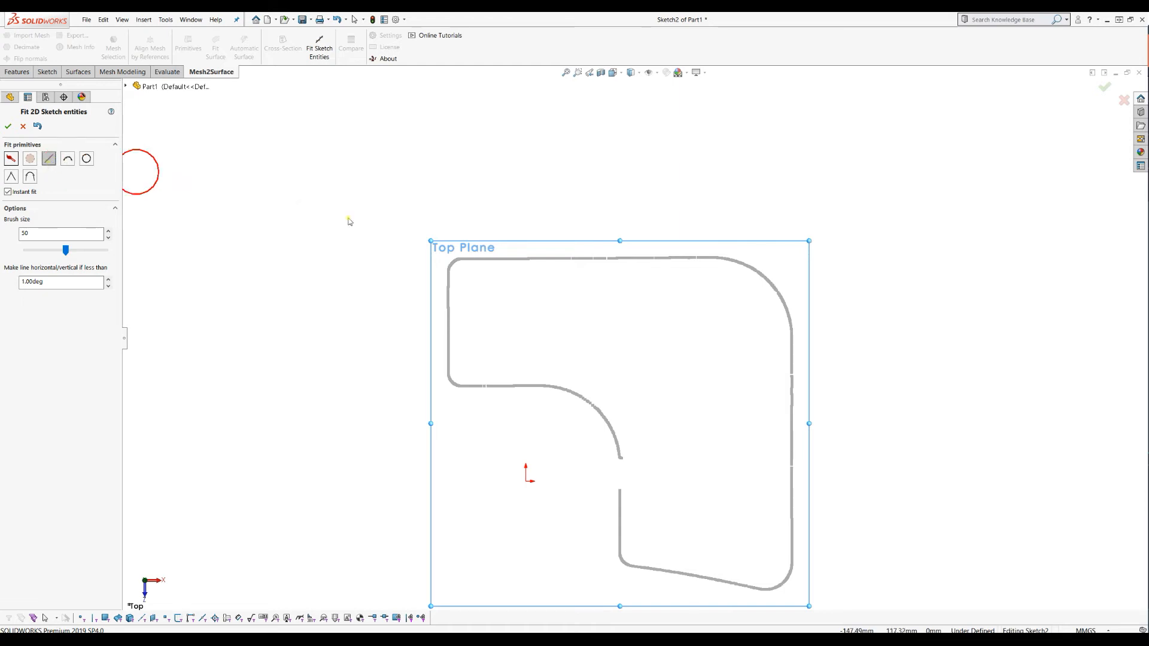
Step: Instant-fit a line to the long upper edge and arcs to the inner curve and the large outer corner
drag(481, 256, 695, 260)
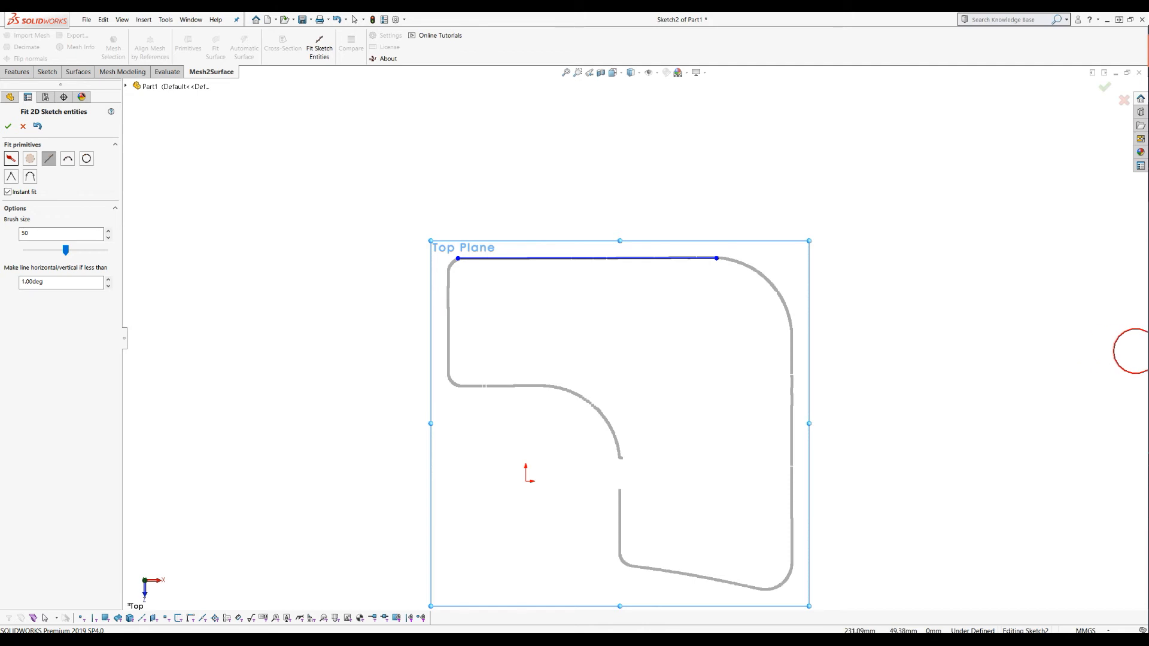
click(66, 161)
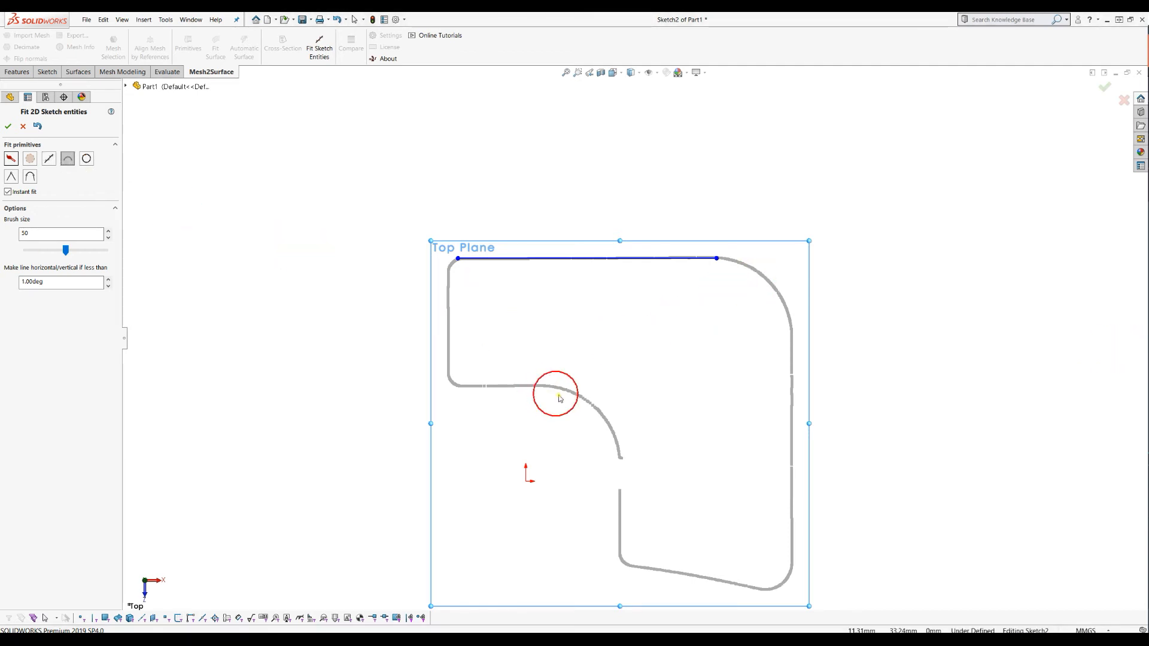
drag(586, 412, 620, 454)
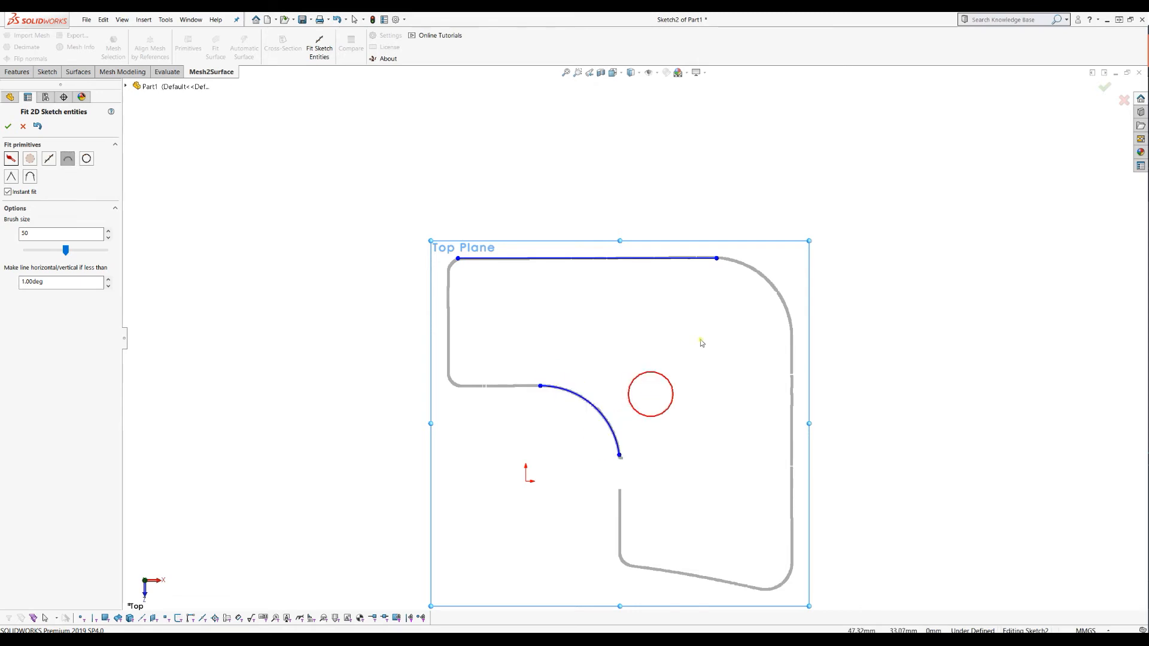
drag(744, 271, 781, 311)
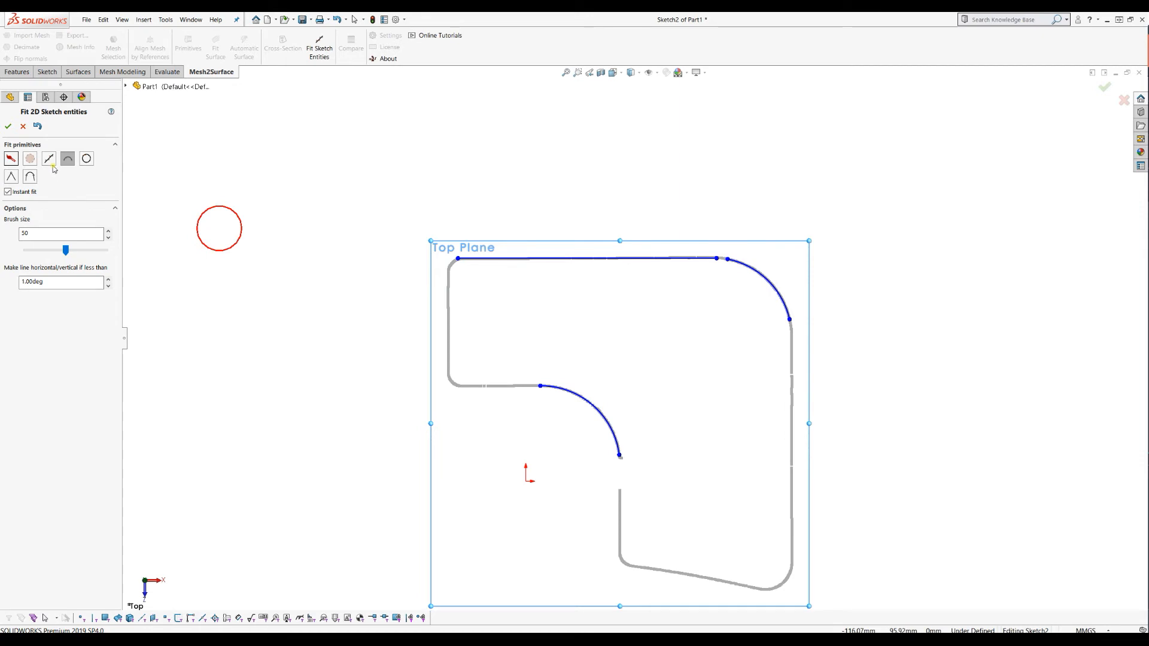
Step: Instant-fit lines to the left edge, short inner vertical edge, long right edge and sloped lower edge, and accept the fits
drag(454, 293, 453, 348)
drag(621, 488, 619, 537)
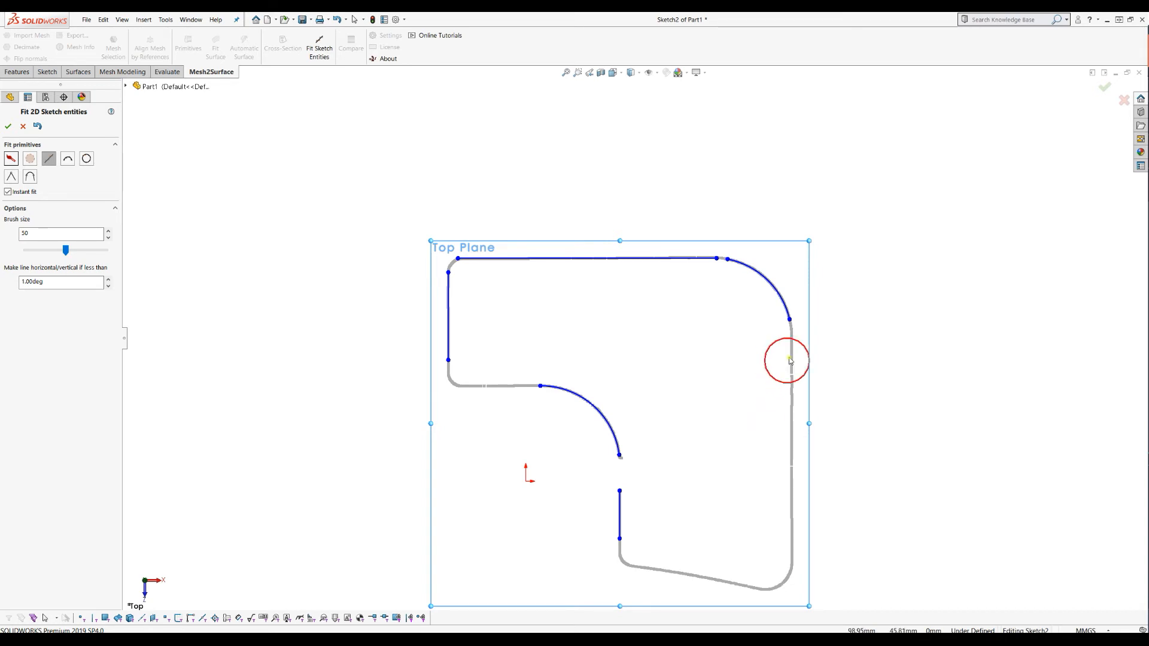
mouse_move(786, 415)
mouse_down()
mouse_move(781, 566)
mouse_move(636, 564)
mouse_up()
scroll(694, 285, up, 2)
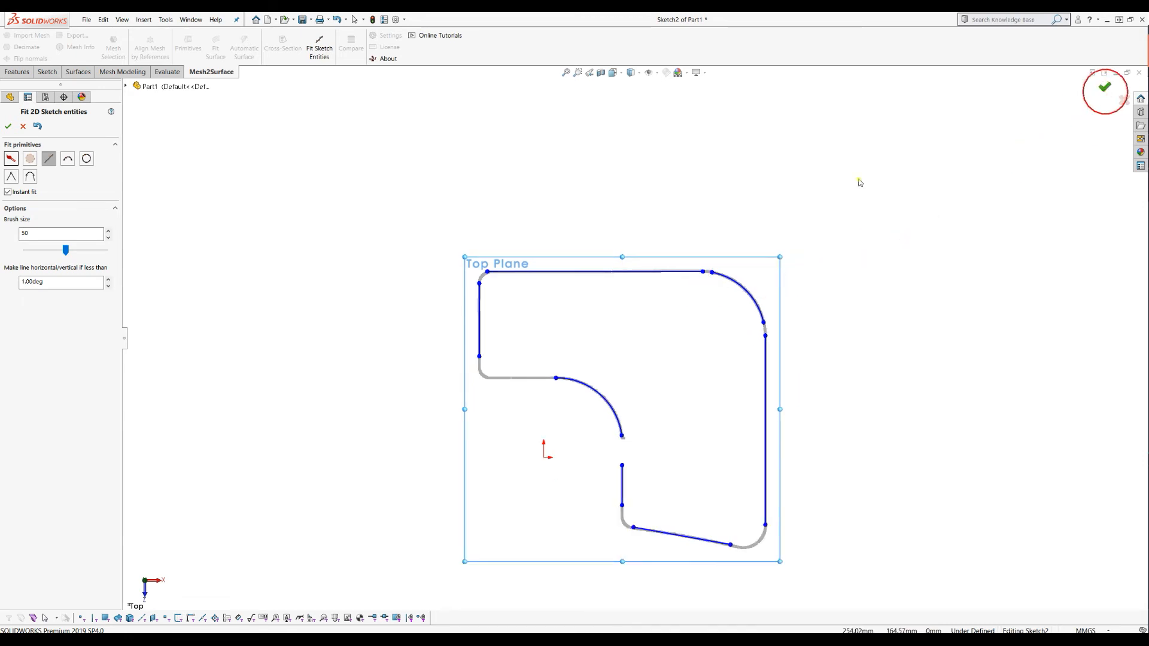
click(1105, 87)
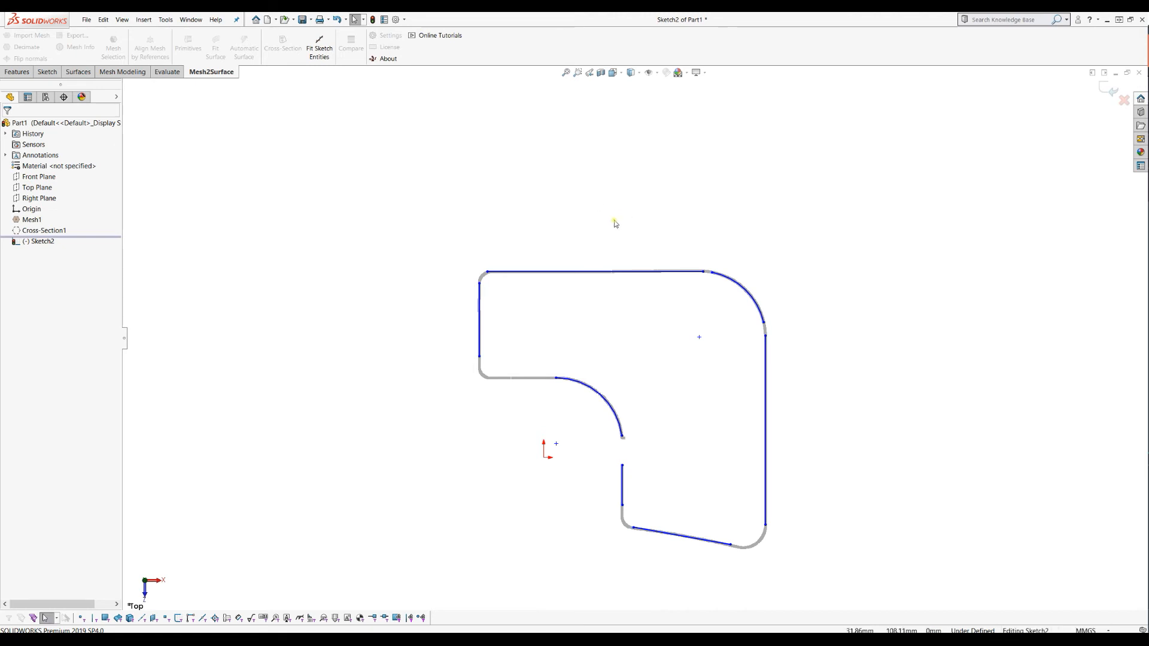
Step: Select all the fitted lines and arcs in the sketch and delete them
scroll(666, 335, up, 1)
scroll(662, 366, down, 3)
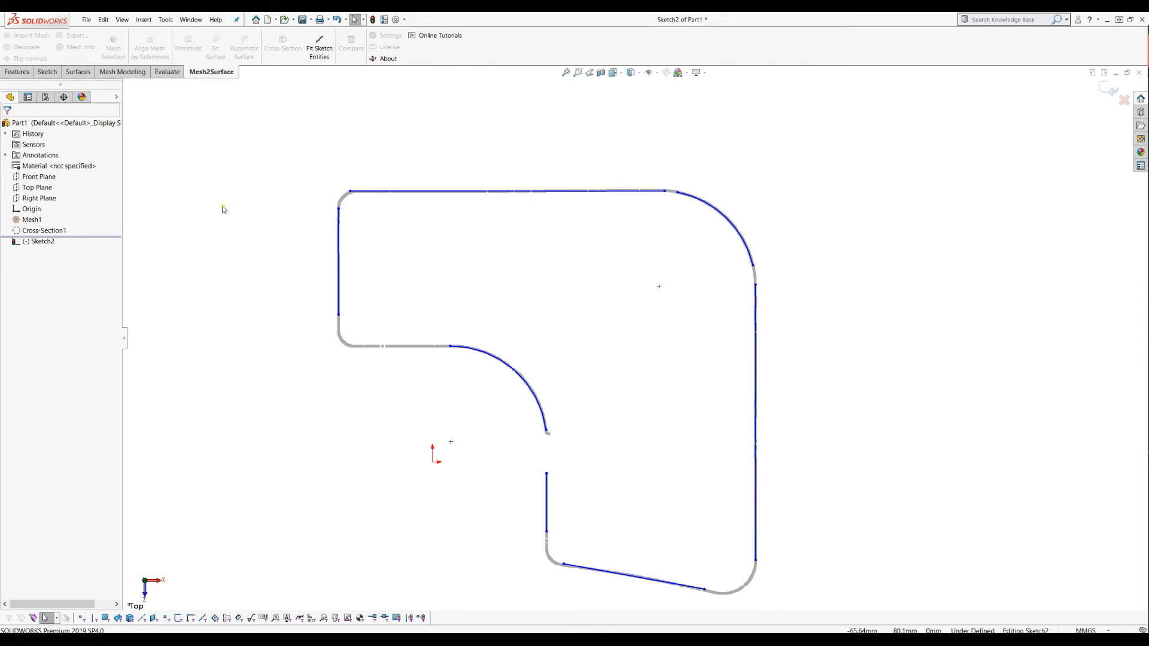
click(349, 207)
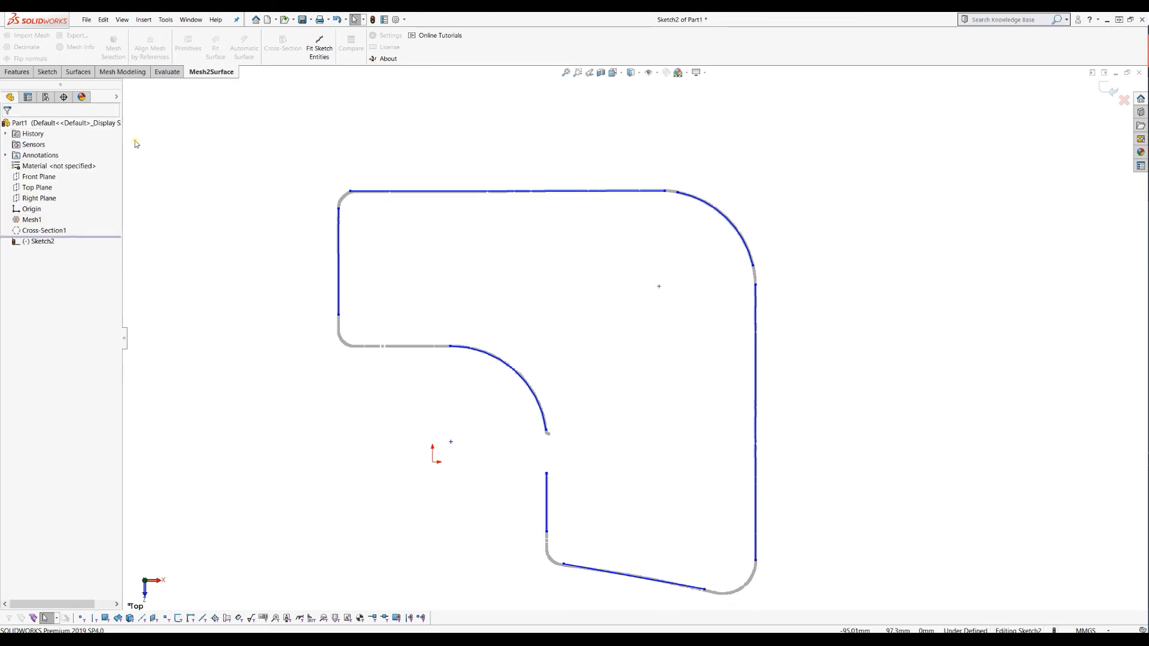
mouse_move(276, 125)
mouse_down()
mouse_move(744, 565)
mouse_move(835, 609)
mouse_move(904, 576)
mouse_up()
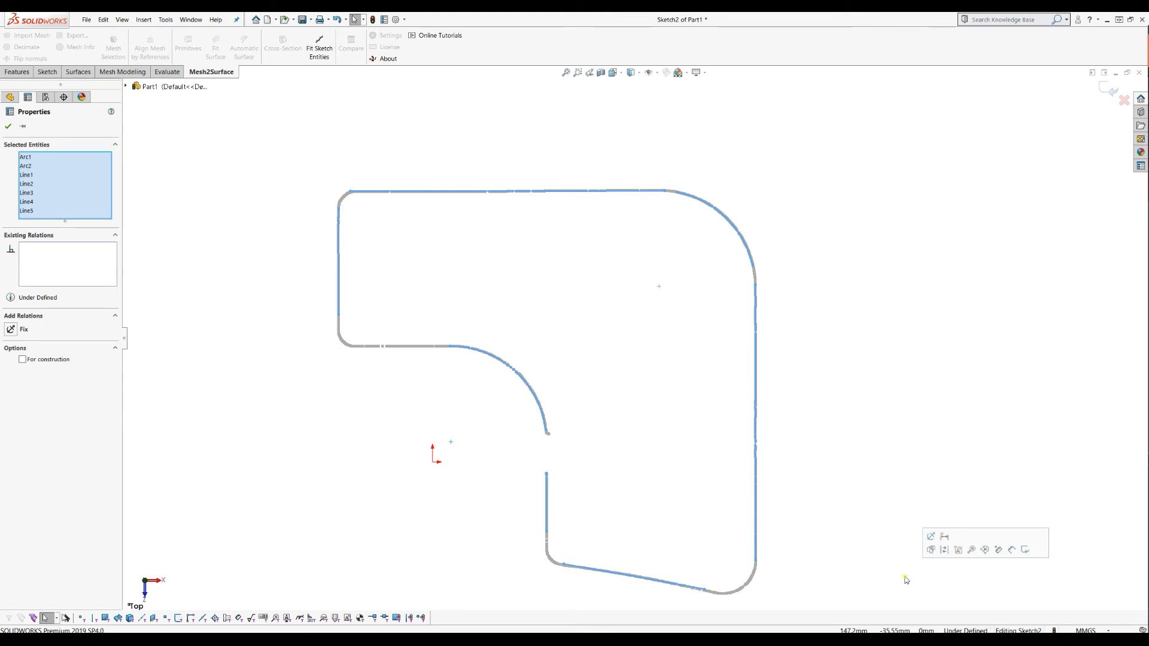
click(904, 574)
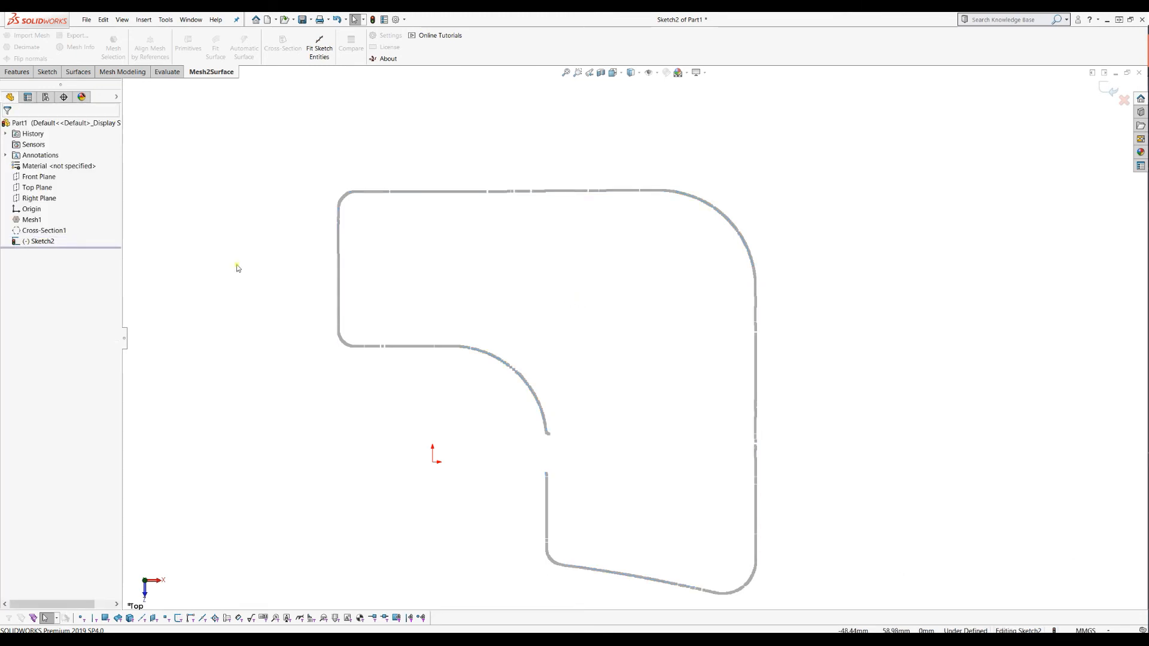
Step: Restart Fit Sketch Entities and instant-fit lines to the upper, inner horizontal, left, short inner vertical and long right edges
click(311, 60)
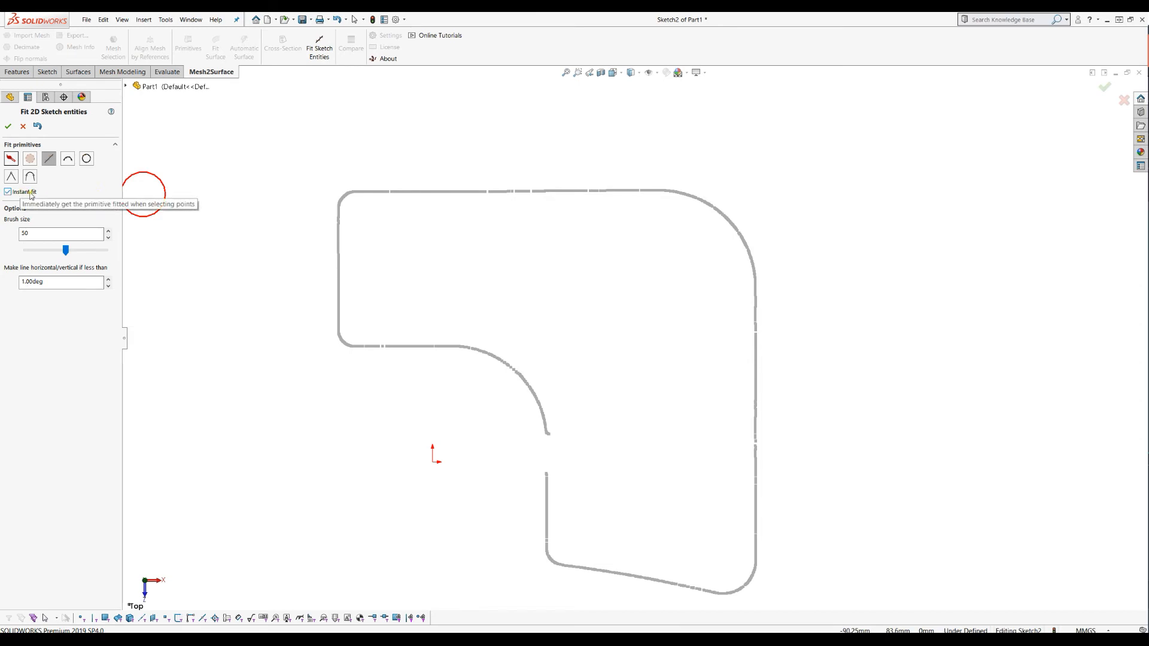
mouse_move(388, 196)
mouse_down()
mouse_move(619, 195)
mouse_move(419, 195)
mouse_up()
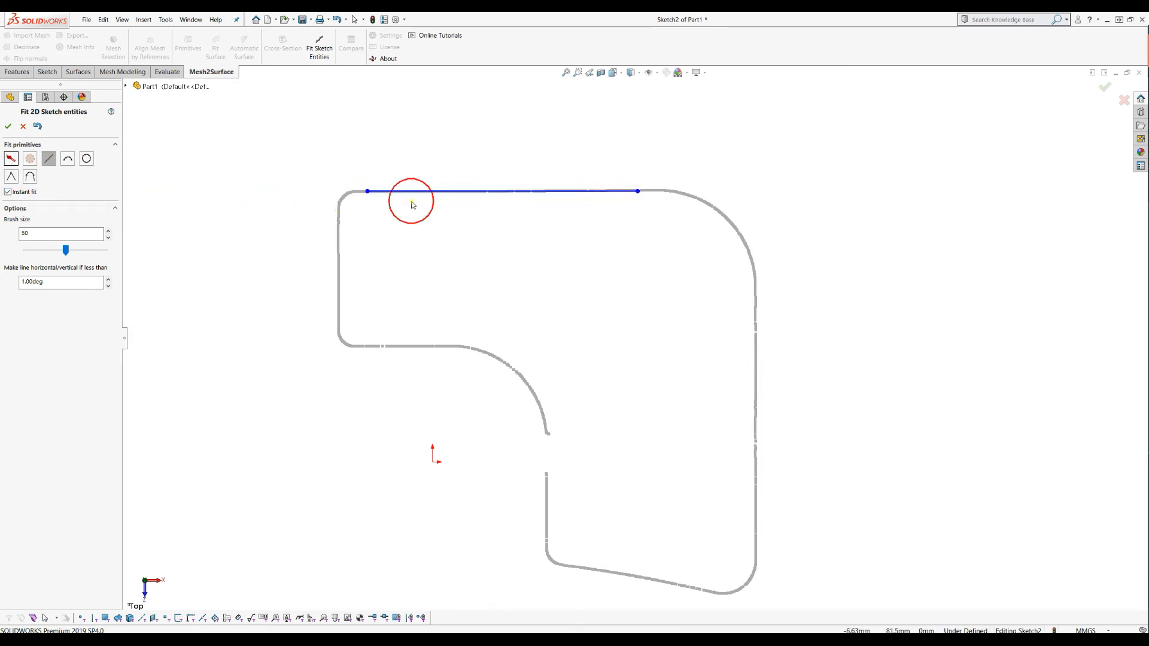
drag(378, 344, 426, 346)
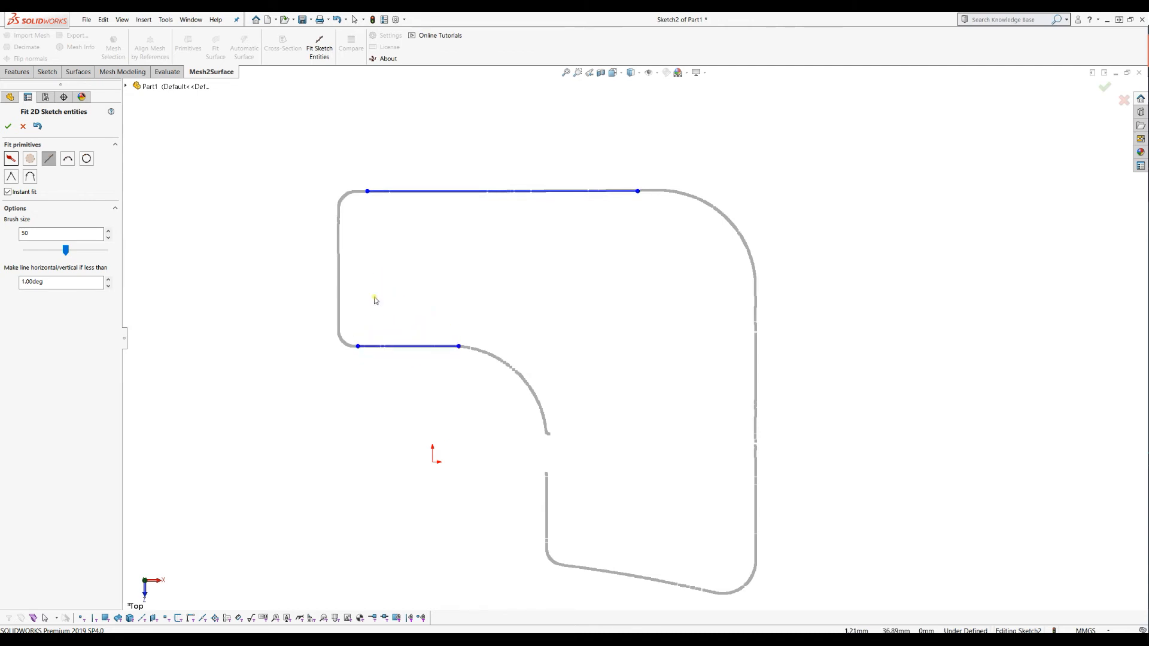
mouse_move(350, 244)
mouse_down()
mouse_move(346, 231)
mouse_move(342, 299)
mouse_up()
mouse_move(547, 474)
mouse_down()
mouse_move(549, 507)
mouse_move(567, 513)
mouse_up()
drag(753, 288, 756, 542)
scroll(652, 419, up, 2)
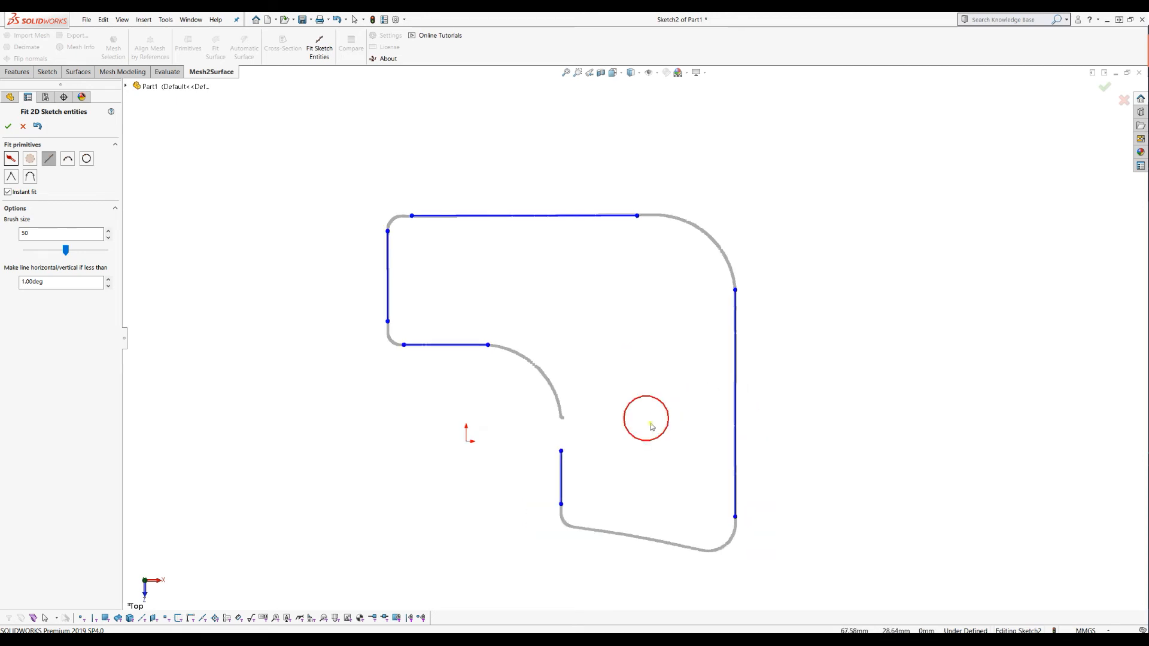
Step: Instant-fit an arc to the slightly curved, sloping lower edge of the section
scroll(648, 508, down, 2)
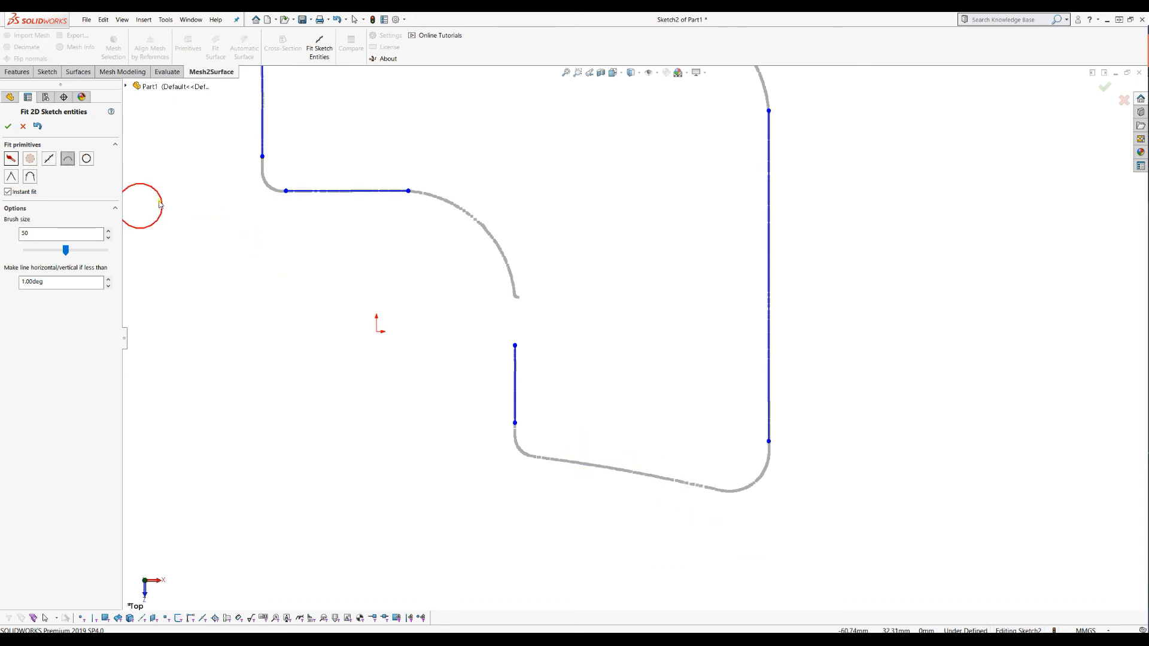
mouse_move(569, 458)
mouse_down()
mouse_move(692, 488)
mouse_move(563, 465)
mouse_up()
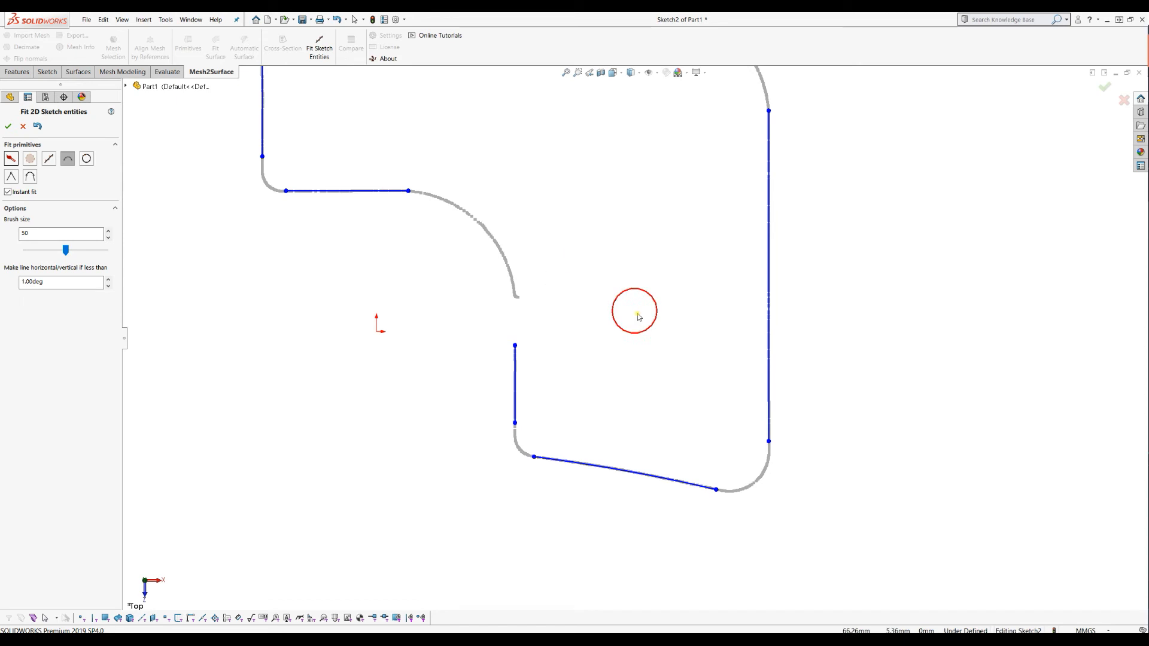
scroll(637, 312, up, 3)
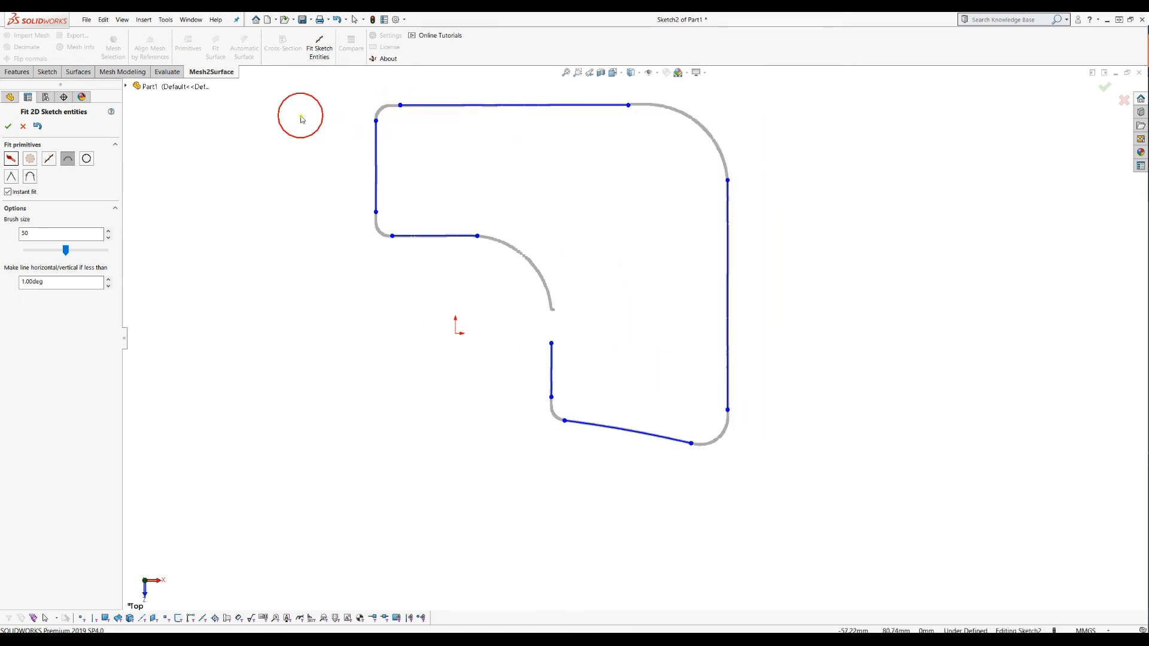
Step: Extend the fitted lines and lower arc to meet at sharp corners at all six corners of the section
click(11, 178)
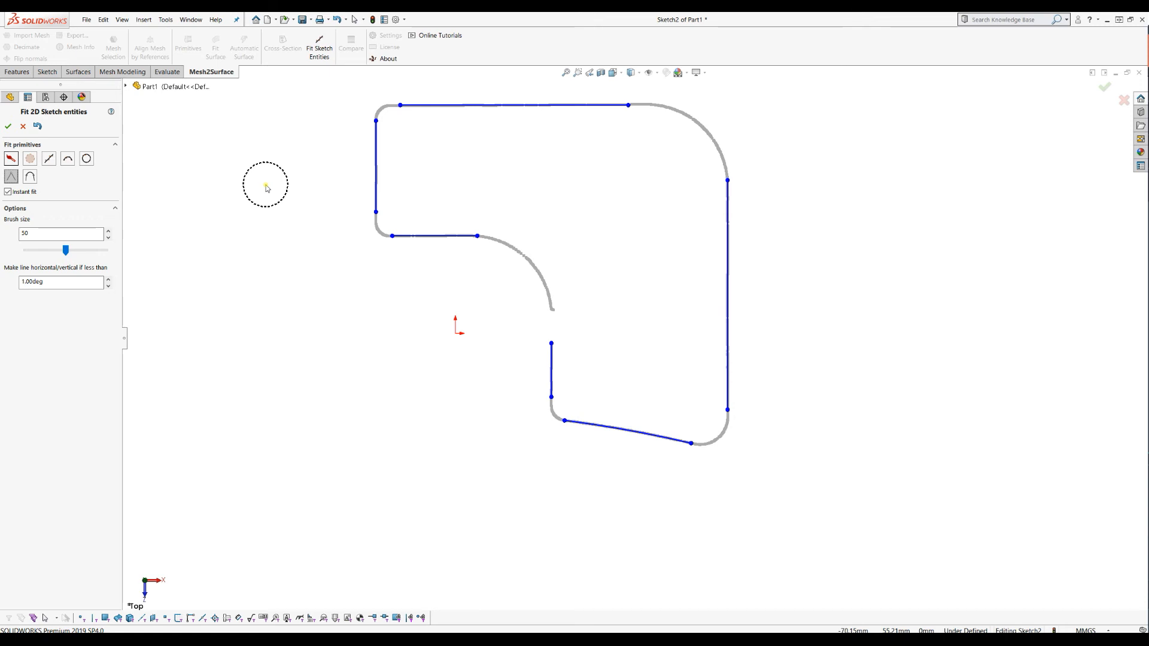
scroll(347, 124, down, 1)
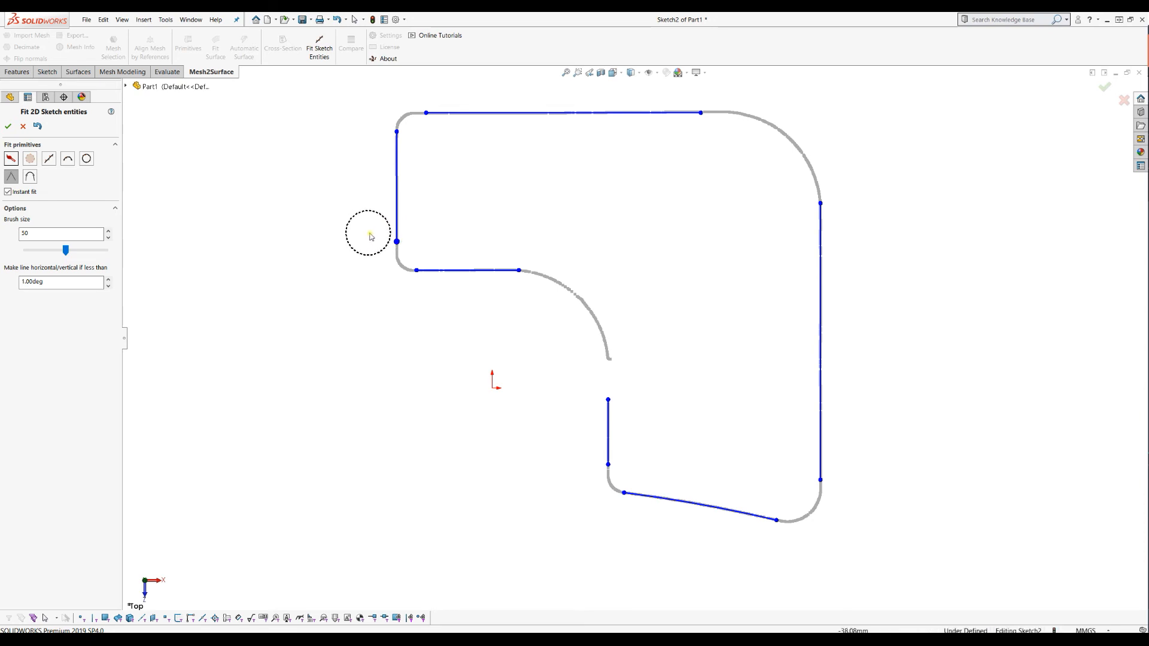
click(409, 259)
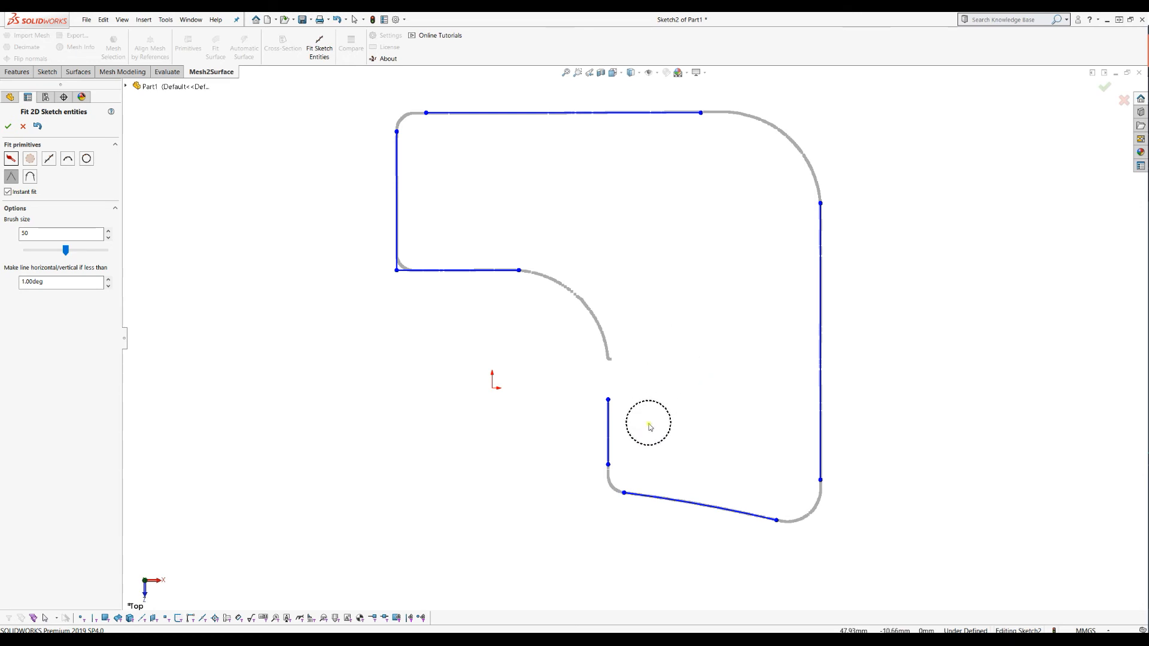
mouse_move(640, 443)
mouse_down()
mouse_move(616, 486)
mouse_move(685, 488)
mouse_move(785, 515)
mouse_move(815, 486)
mouse_up()
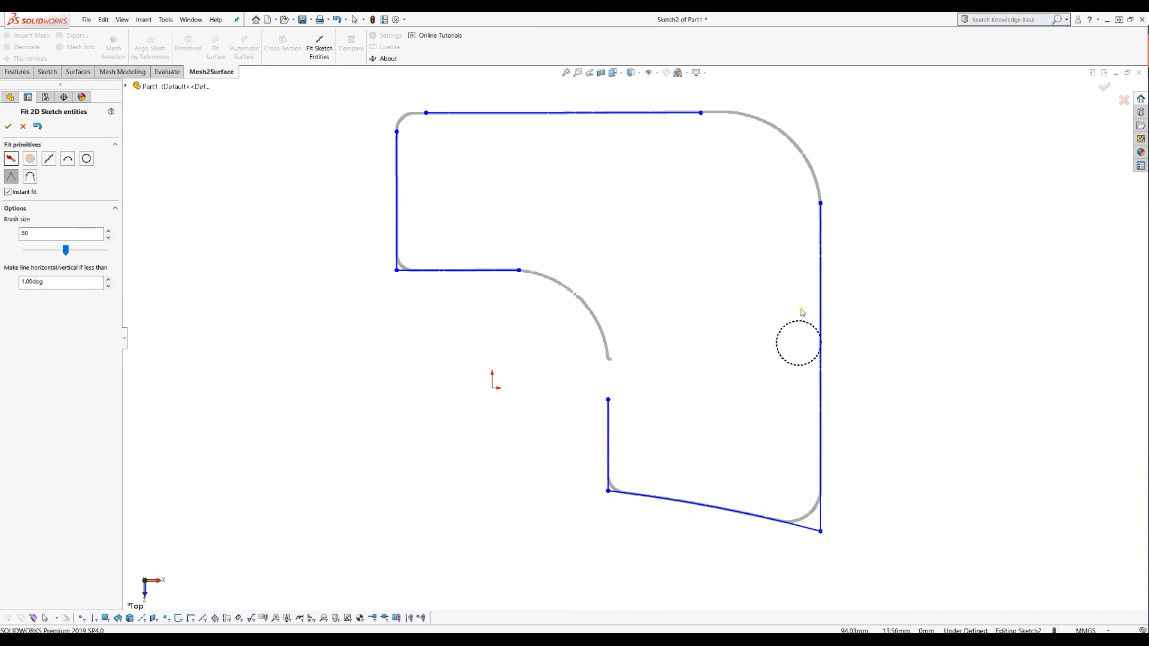
drag(810, 174, 701, 117)
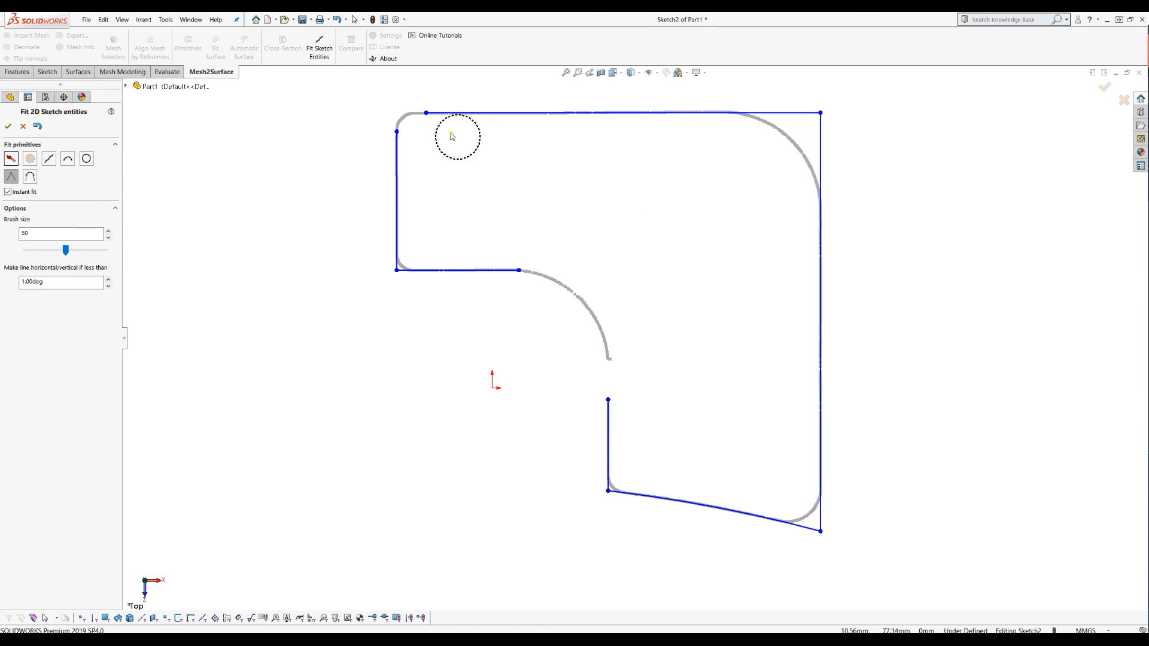
drag(416, 123, 399, 128)
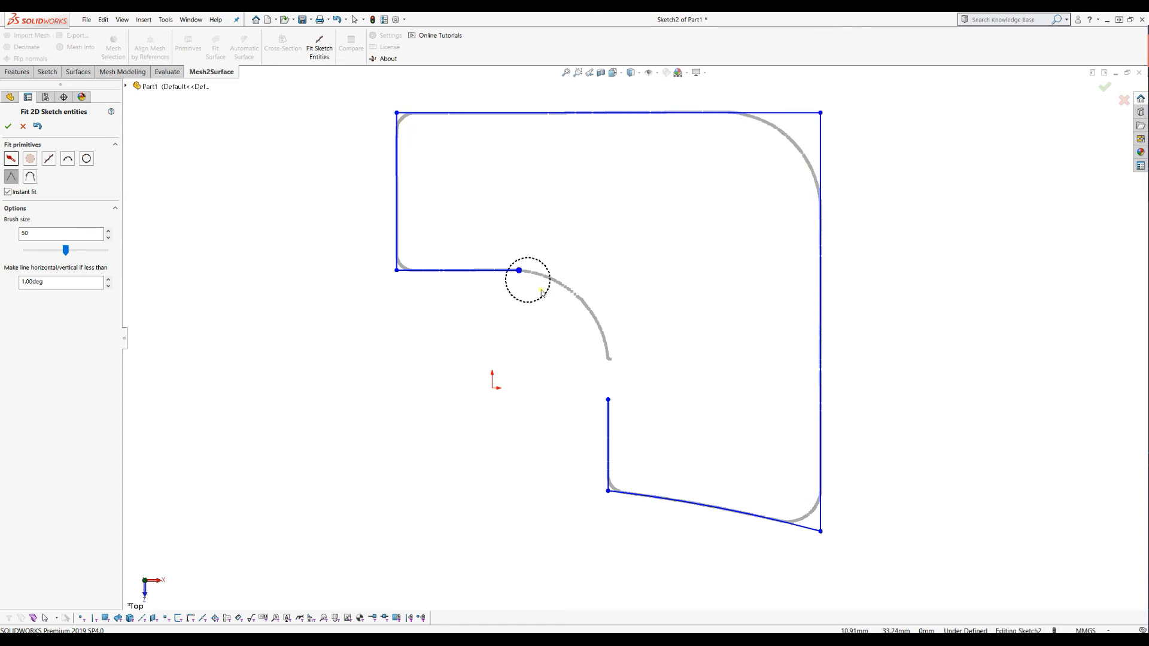
drag(605, 394, 606, 394)
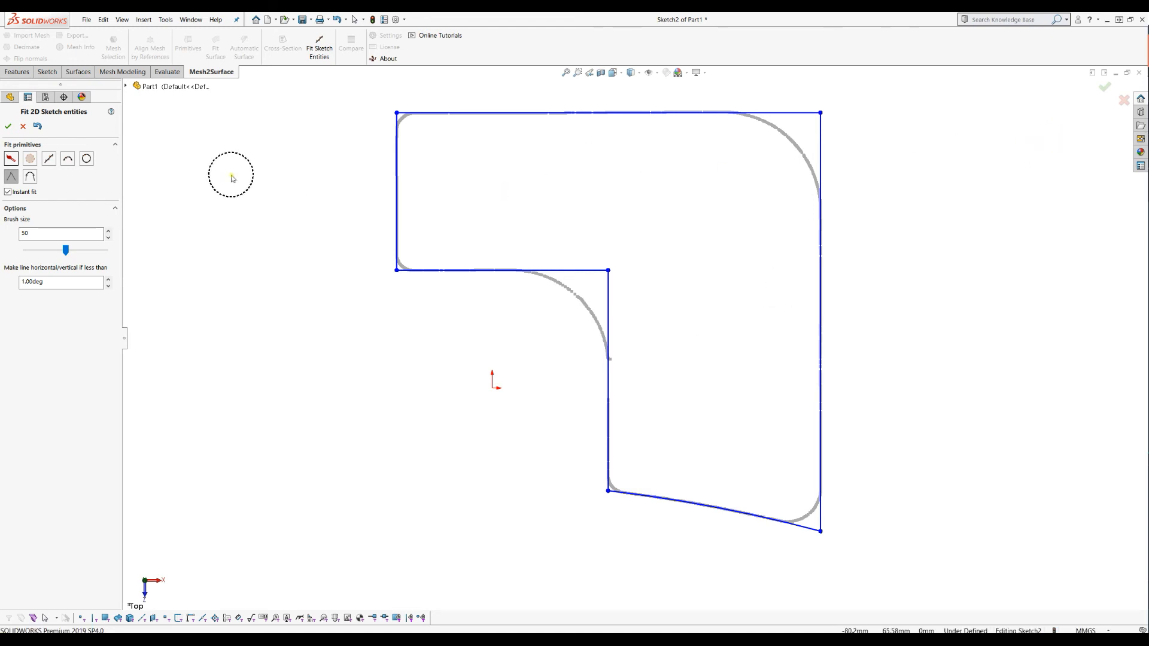
Step: Undo all the sharp corner joins between the fitted entities
click(38, 127)
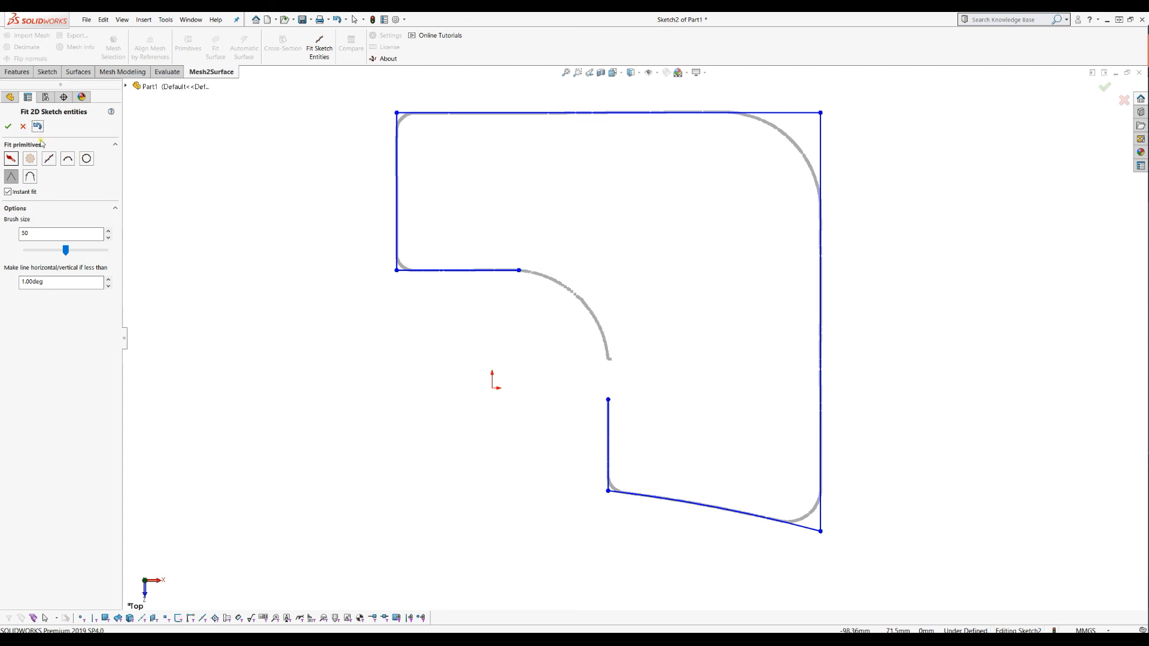
click(37, 127)
click(37, 128)
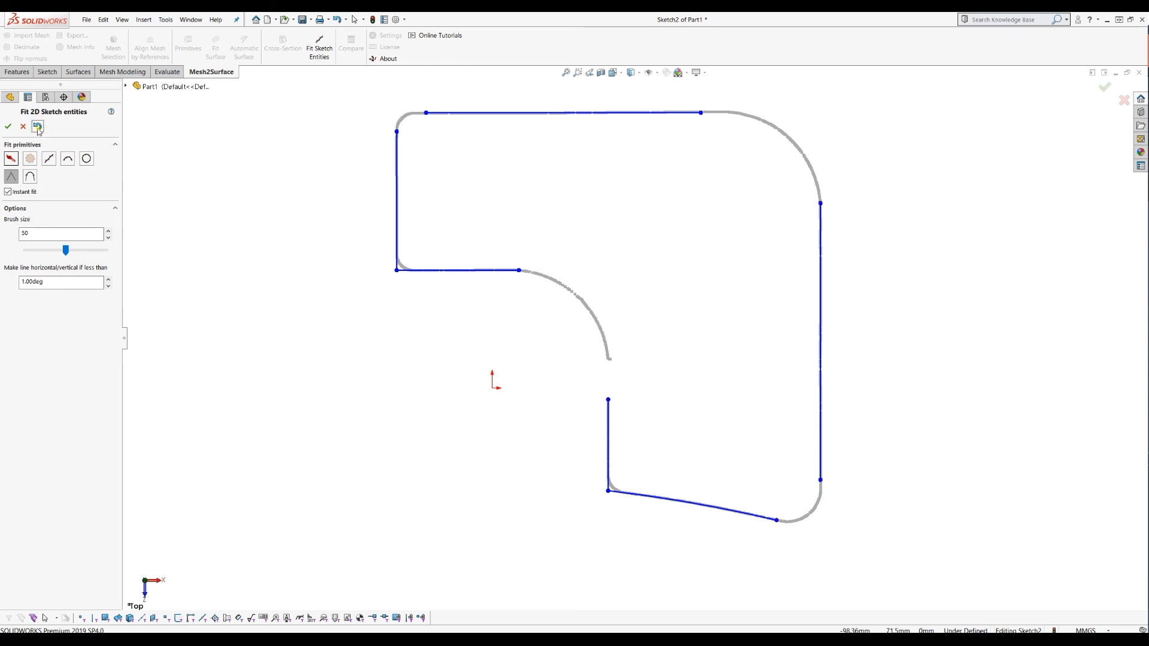
click(37, 127)
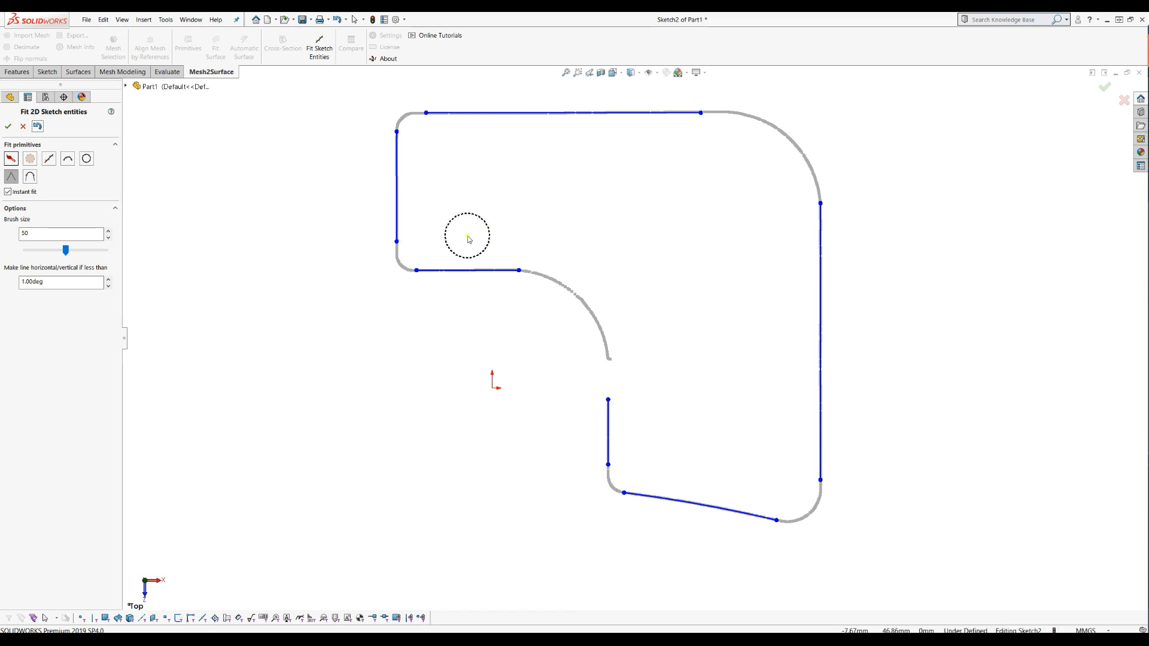
Step: Join the left vertical line to the inner horizontal and upper lines with fitted fillets at its two rounded corners
click(30, 177)
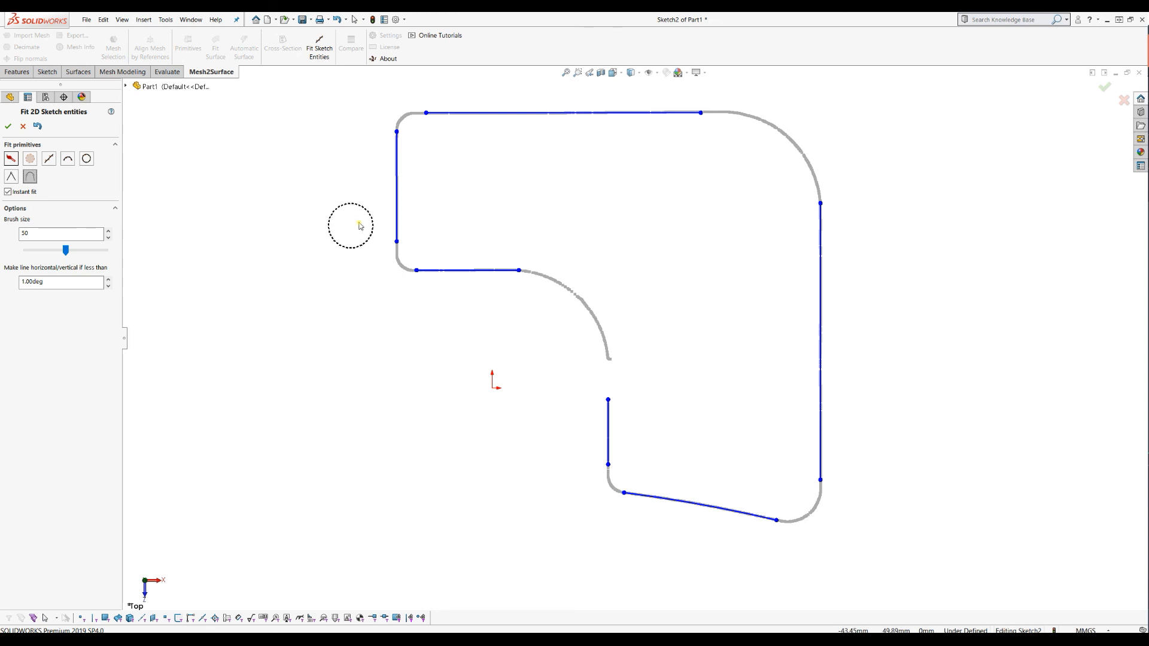
drag(377, 241, 409, 271)
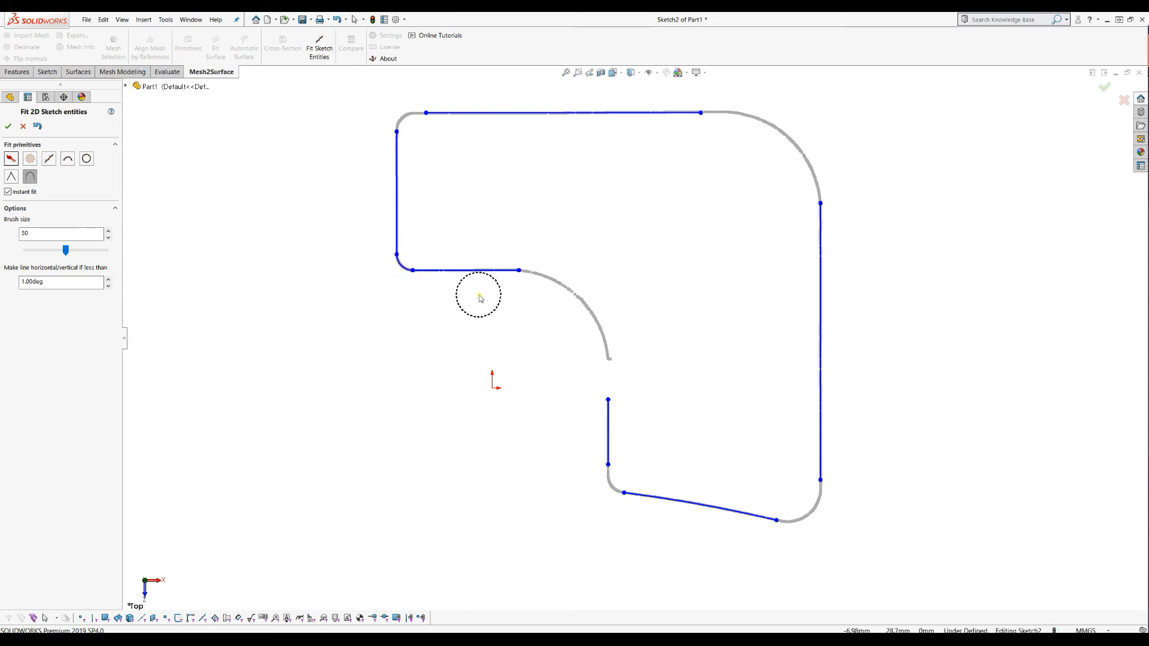
scroll(401, 267, down, 4)
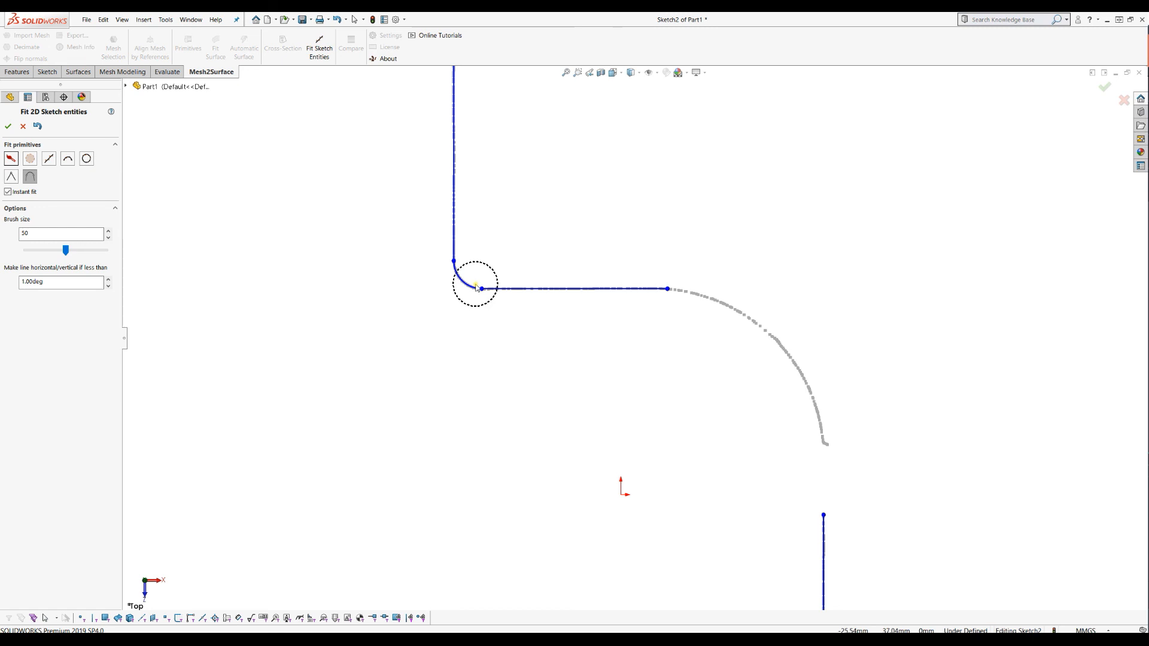
scroll(477, 288, up, 3)
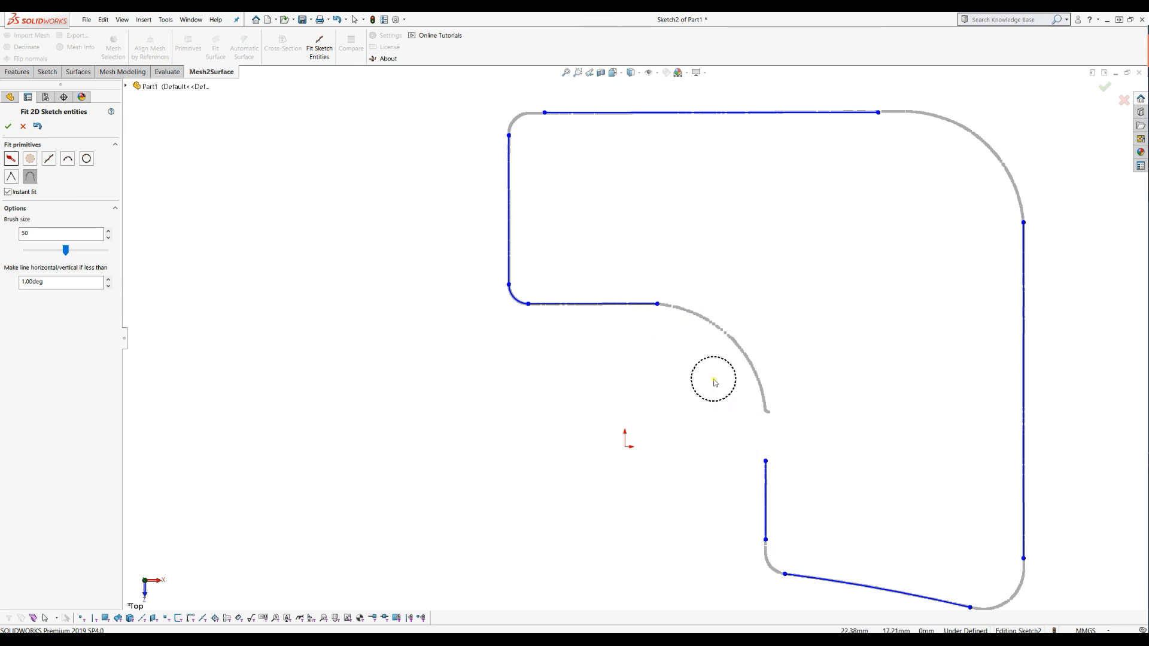
mouse_move(518, 177)
mouse_down()
mouse_move(538, 131)
mouse_move(515, 131)
mouse_up()
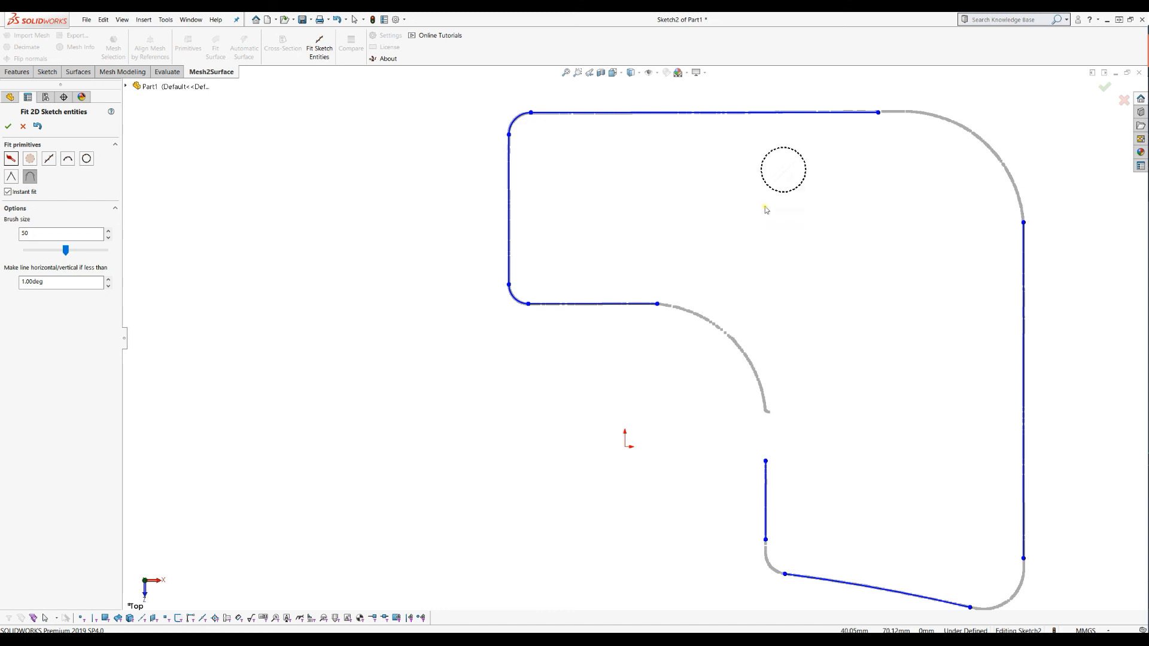
Step: Fit fillets to the large inner bend, lower inner corner, large outer bend and lower outer corner, and accept the closed profile
drag(674, 295, 781, 460)
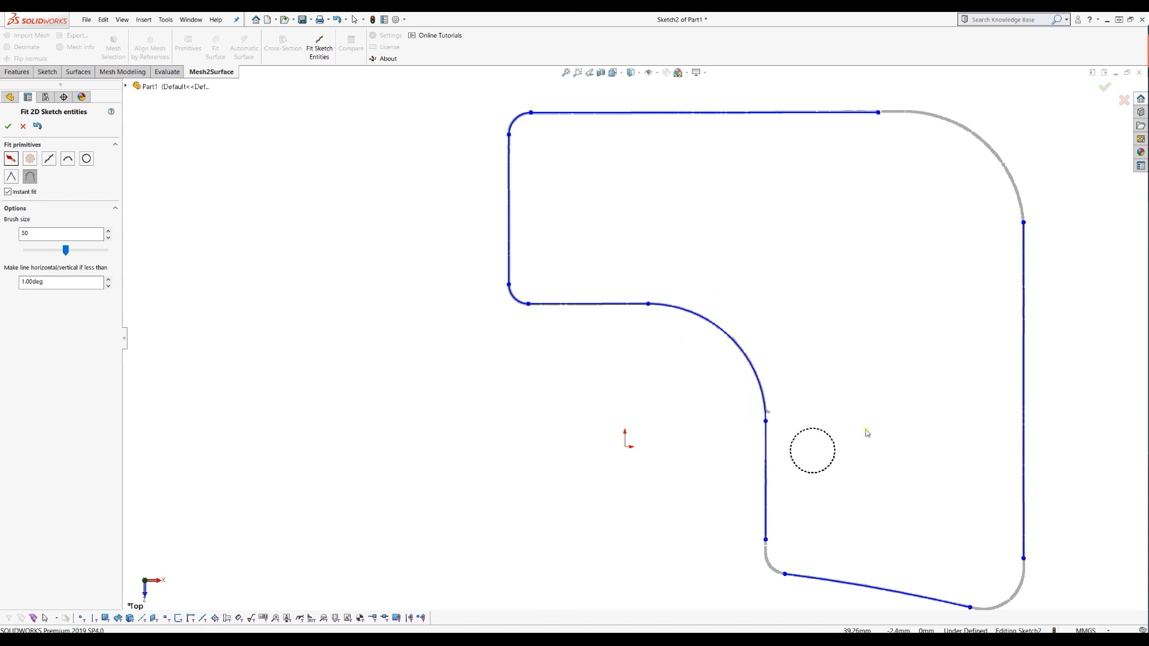
drag(768, 537, 787, 578)
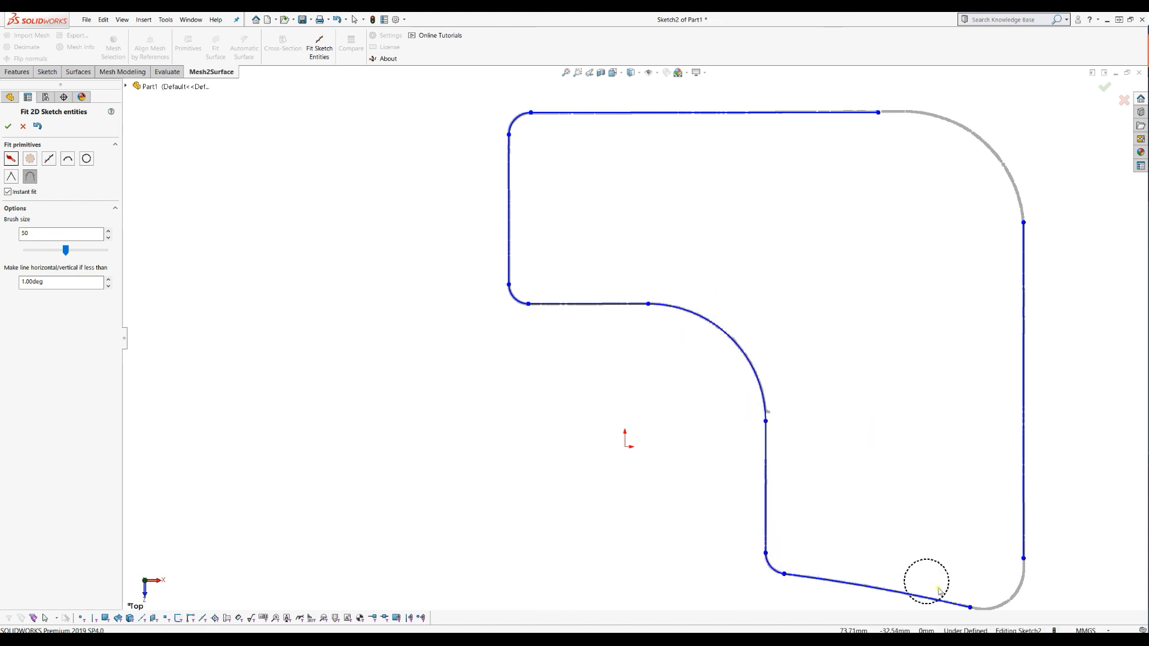
scroll(796, 359, up, 3)
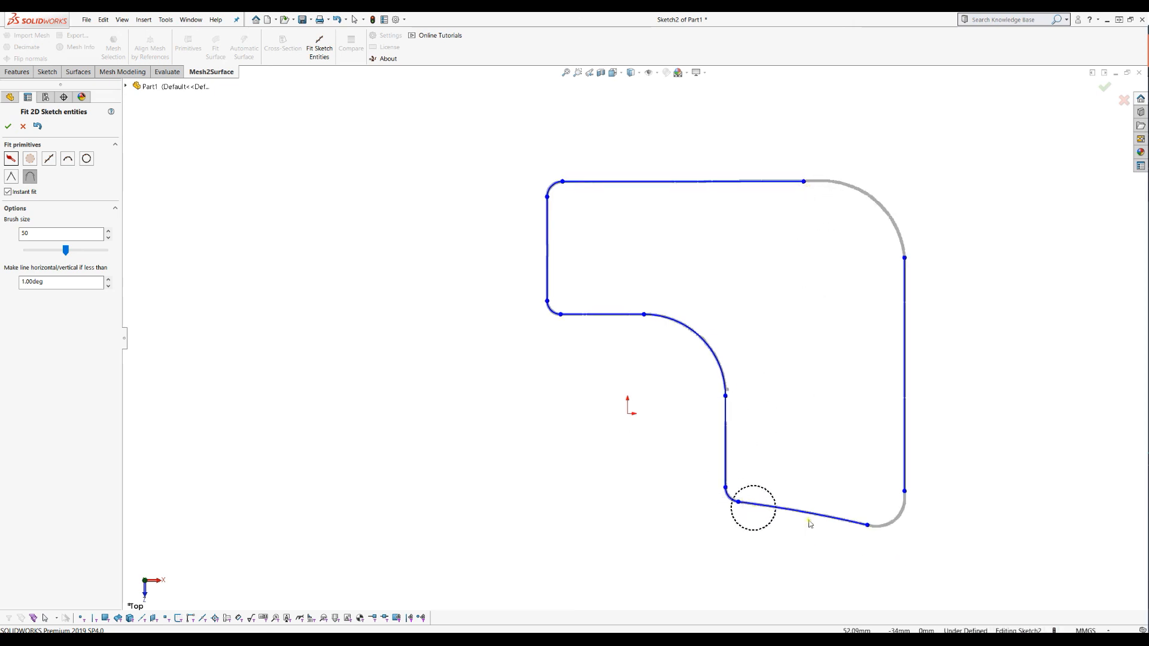
drag(802, 192, 882, 246)
drag(921, 461, 873, 527)
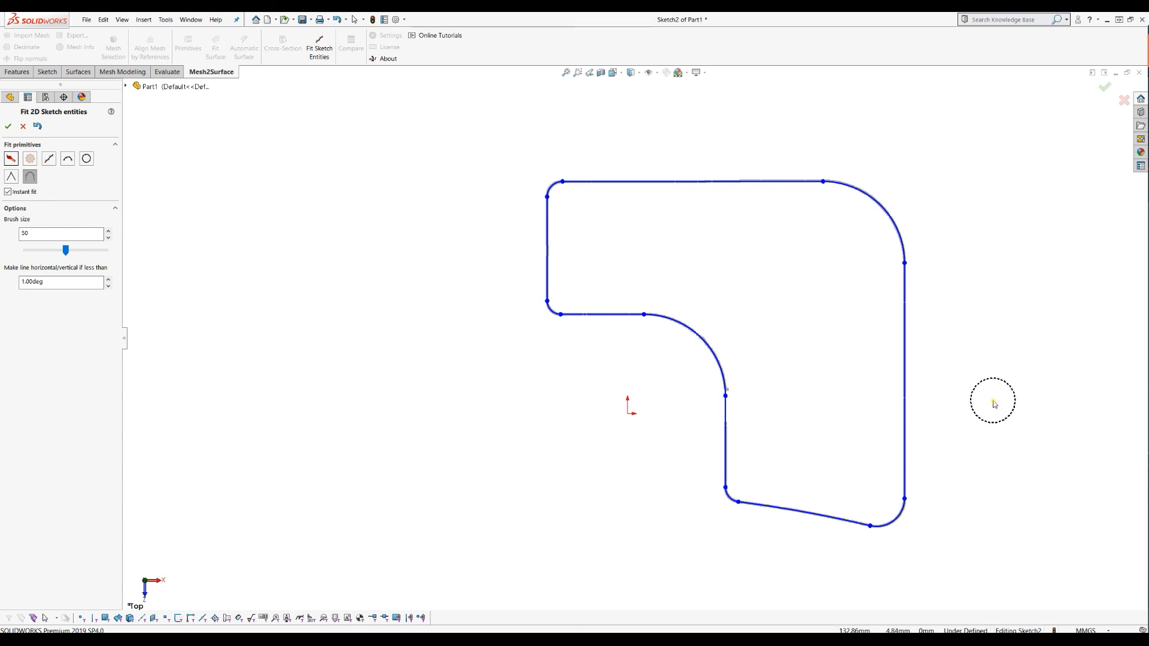
click(7, 129)
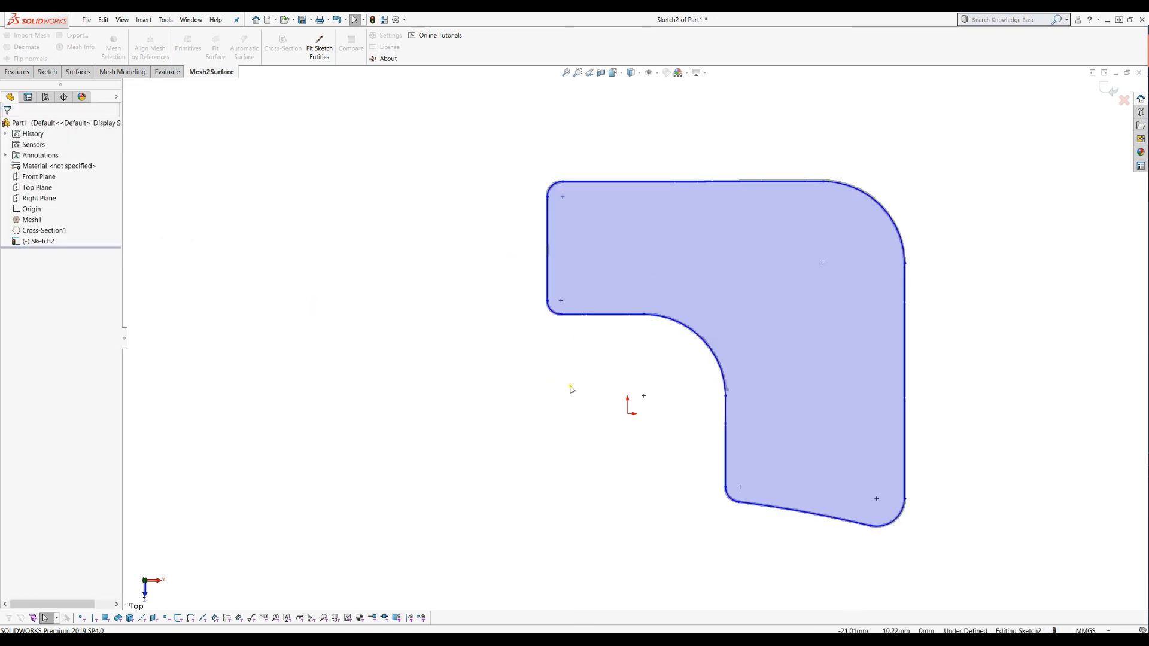
Step: Dimension the upper-left corner fillet with Smart Dimension and set its radius to 5.60 mm
mouse_move(655, 395)
middle_down()
mouse_move(654, 285)
mouse_move(662, 392)
middle_up()
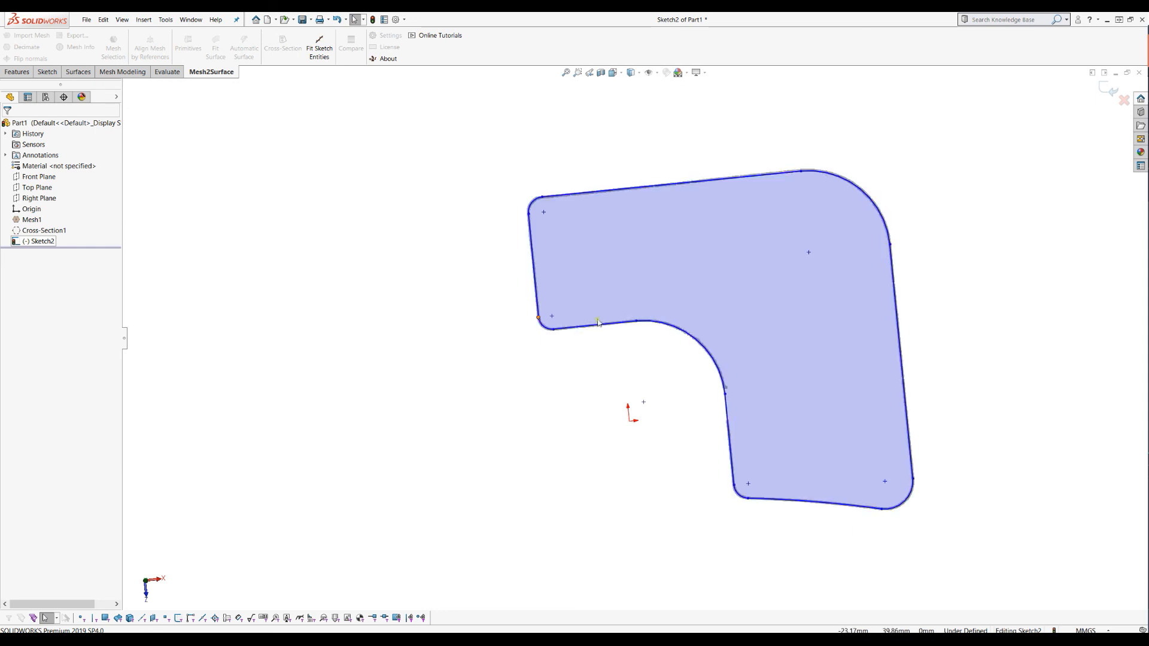
click(48, 73)
click(51, 41)
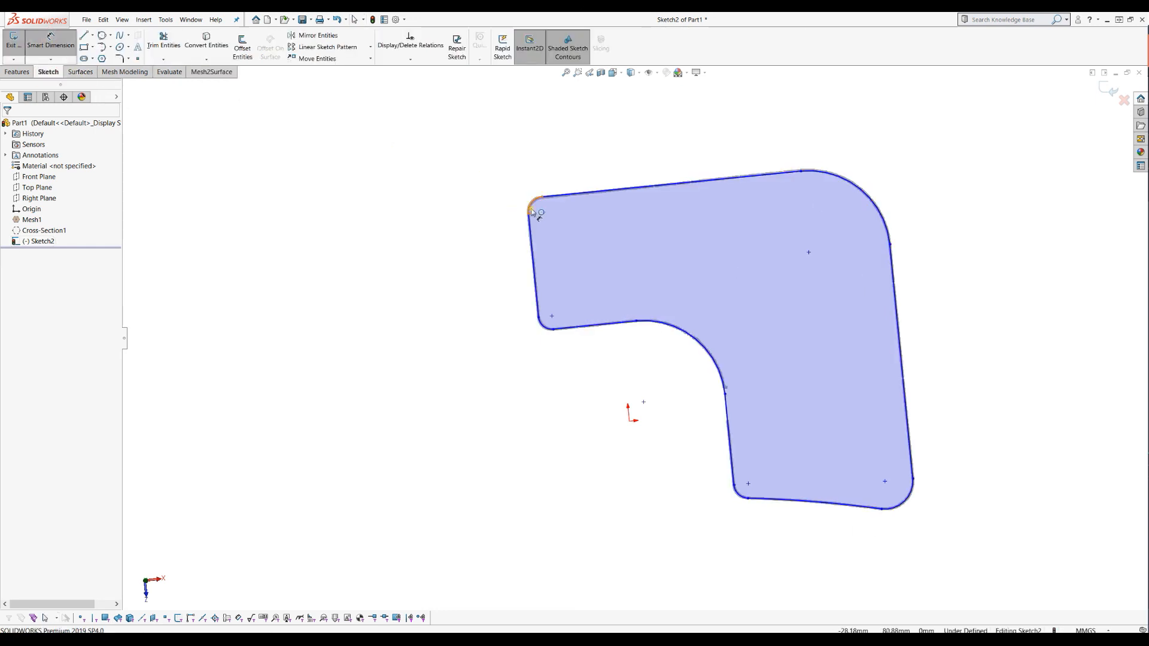
click(496, 192)
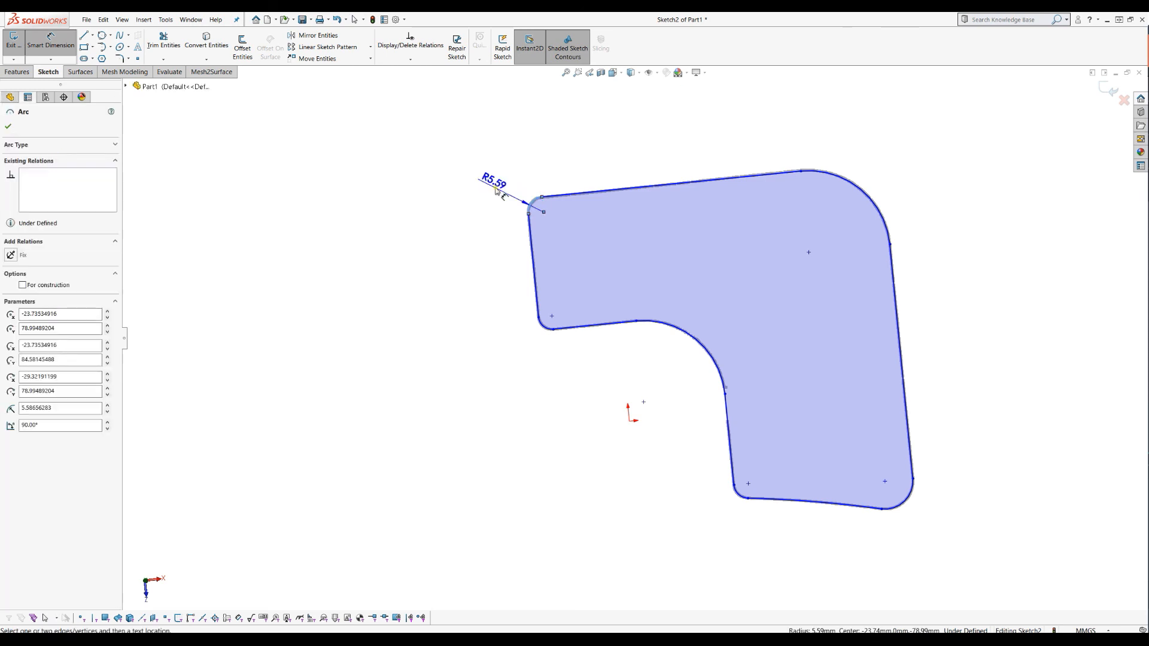
click(497, 191)
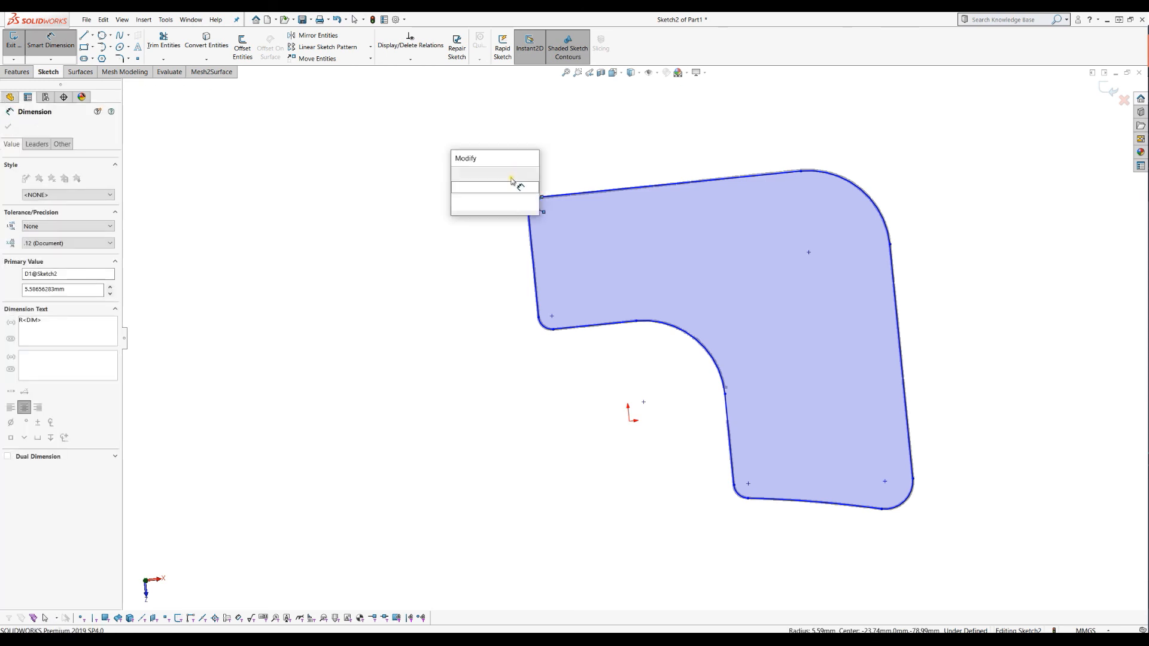
click(461, 200)
drag(460, 201, 513, 200)
key(BackSpace)
key(BackSpace)
text(6)
key(Return)
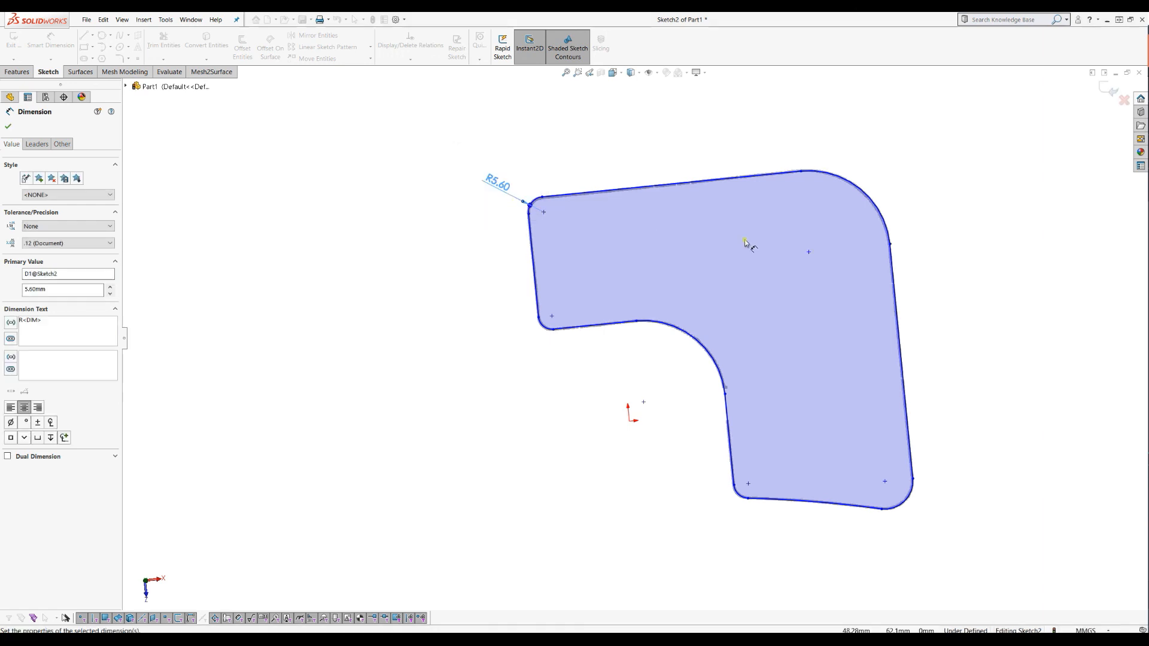
scroll(990, 296, down, 1)
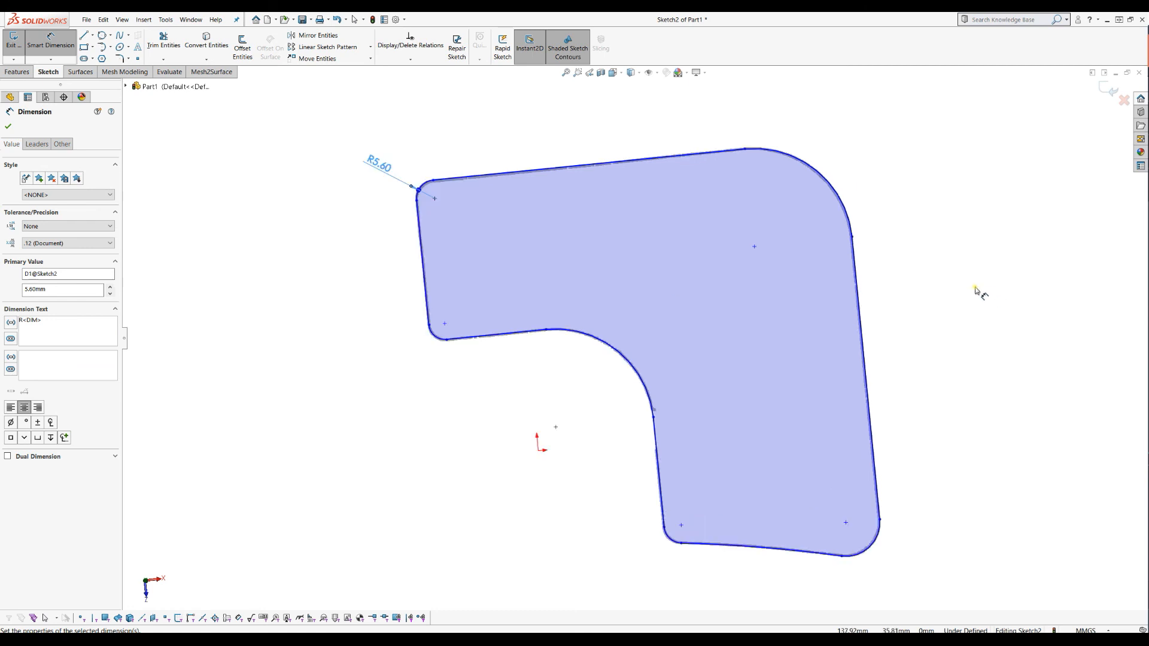